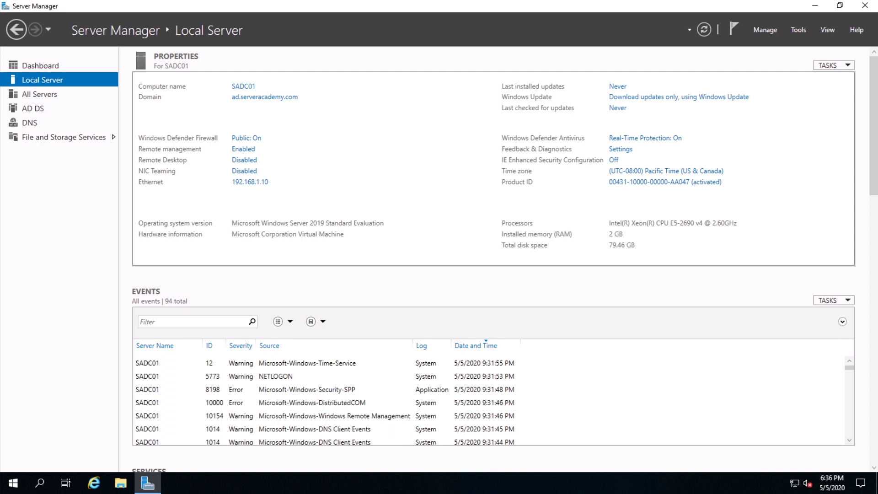
# Launch Windows PowerShell as administrator from the Start menu search
pyautogui.click(5, 486)
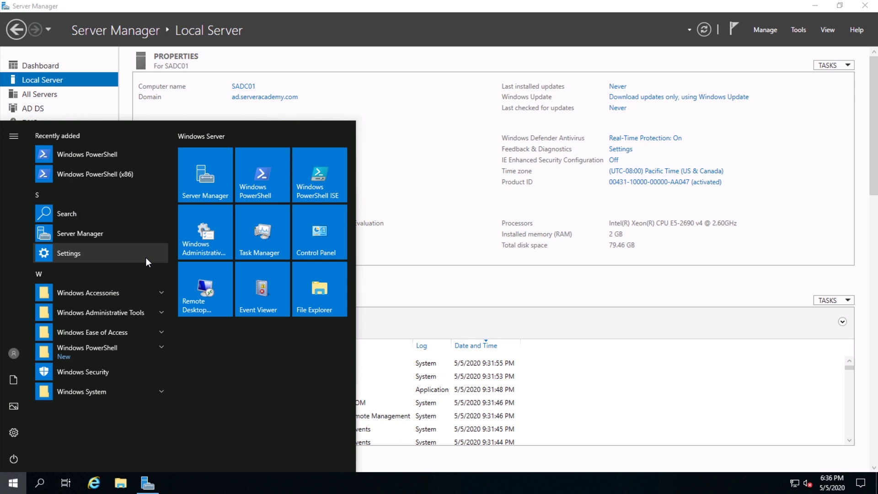
pyautogui.write('powershell')
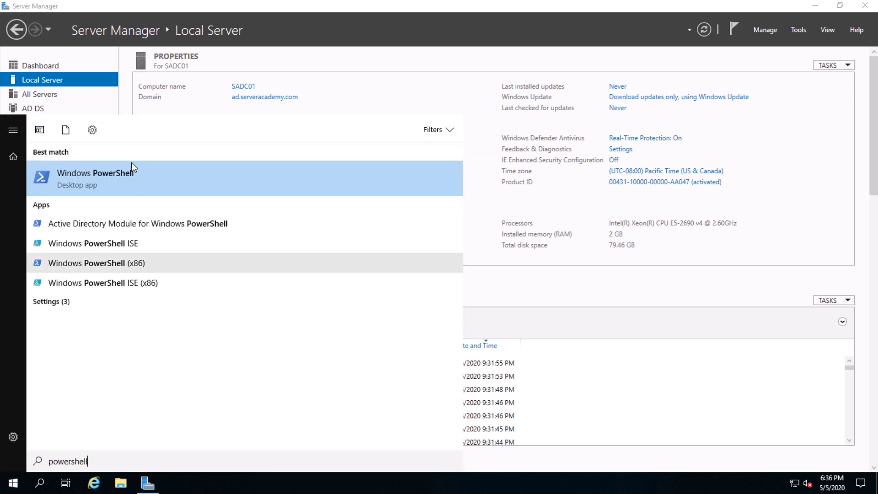
pyautogui.rightClick(138, 176)
pyautogui.click(154, 185)
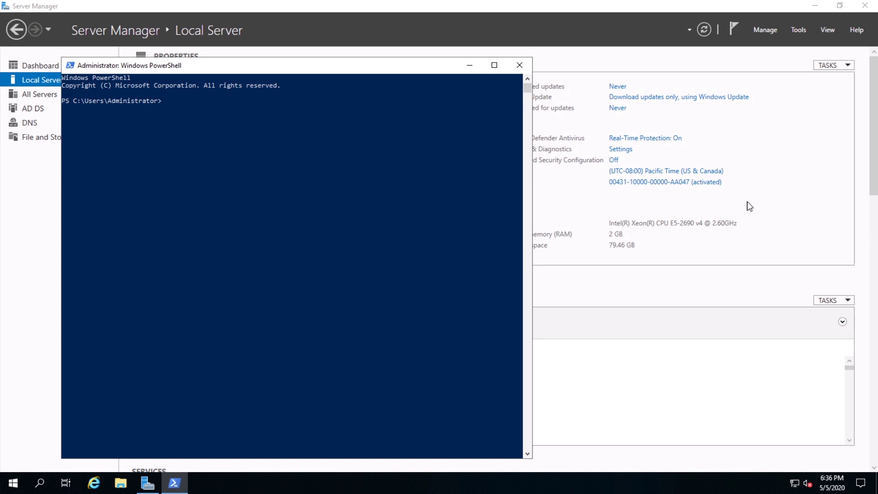
pyautogui.moveTo(429, 67); pyautogui.dragTo(498, 58)
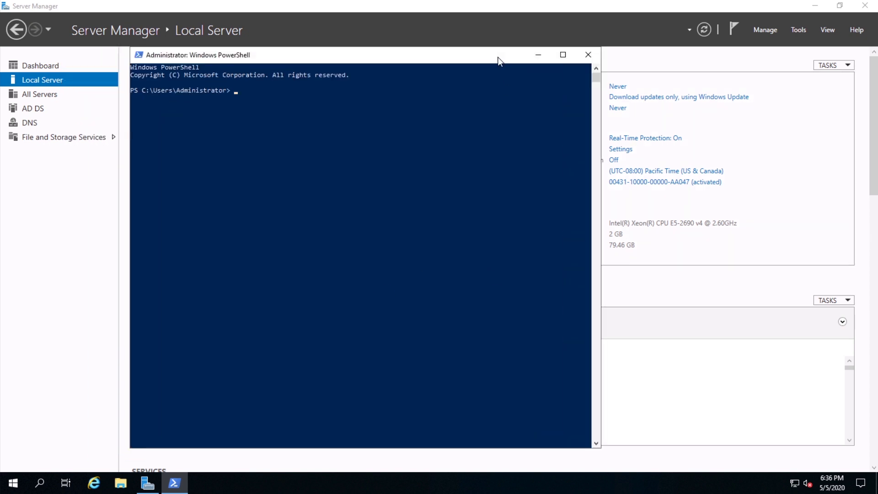
# Run nslookup SAMS01 and Test-NetConnection on port 5985 to confirm SAMS01 is reachable
pyautogui.write('nslookup SAMS01')
pyautogui.press('Return')
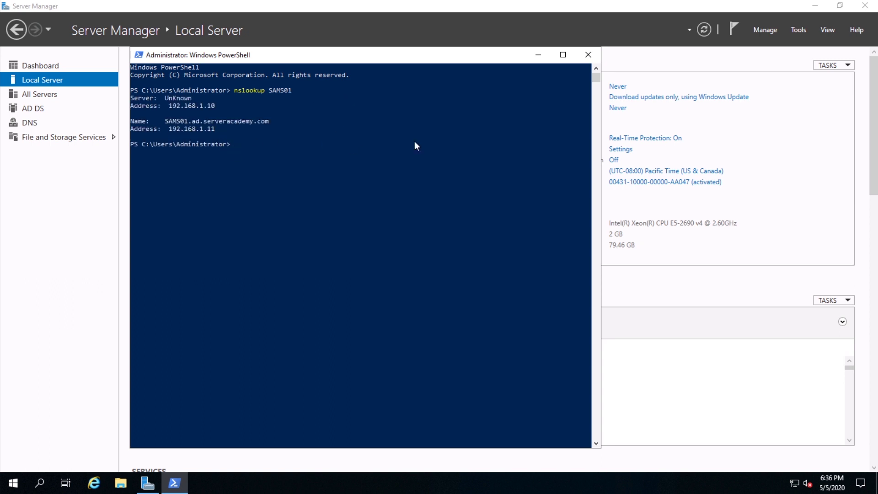
pyautogui.write('Test-NetConnection -Port 5985')
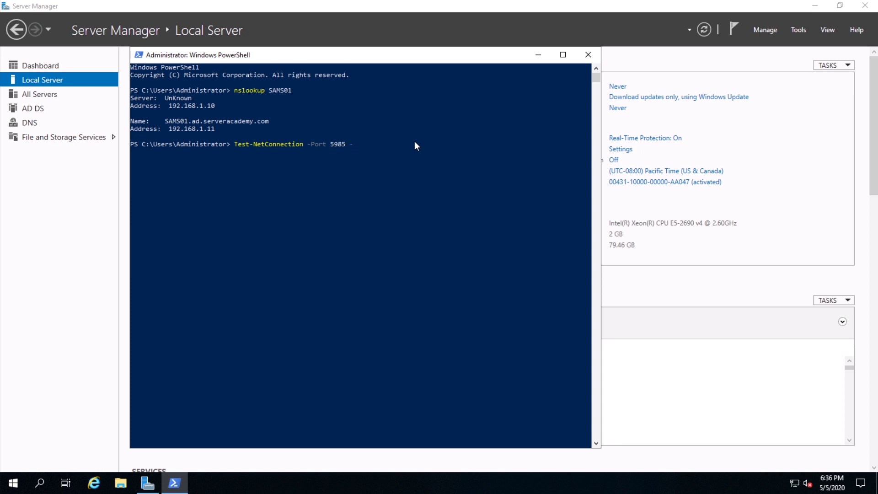
pyautogui.write(' -Com')
pyautogui.press('Tab')
pyautogui.press('Return')
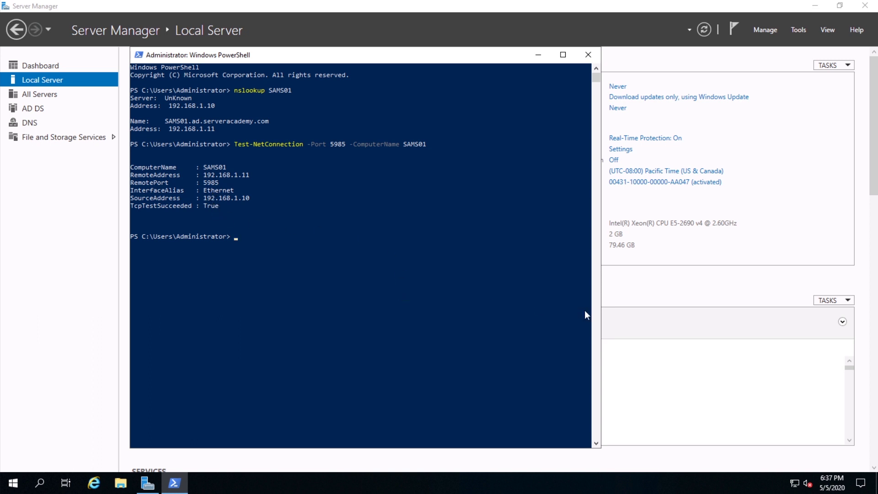
# Run Test-WSMan -ComputerName SAMS01 to confirm WinRM answers on SAMS01
pyautogui.write('Test-WSMan -Computer')
pyautogui.press('Tab')
pyautogui.write('SAMS01')
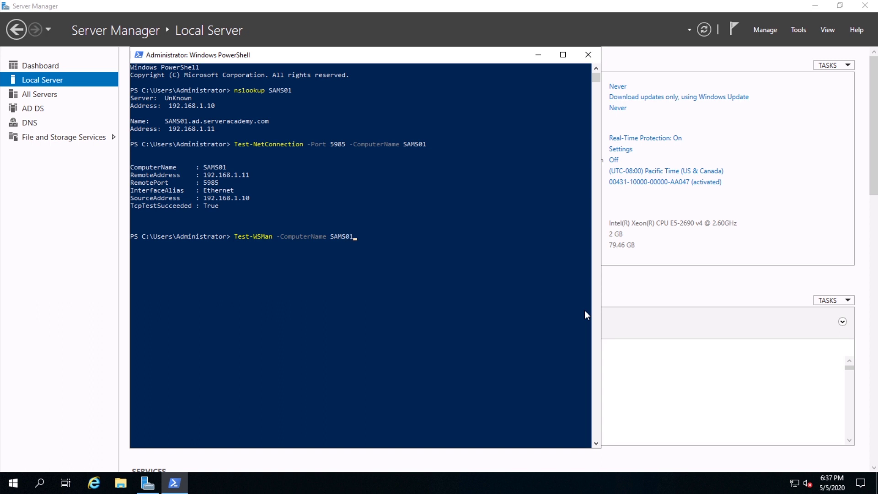
pyautogui.press('Return')
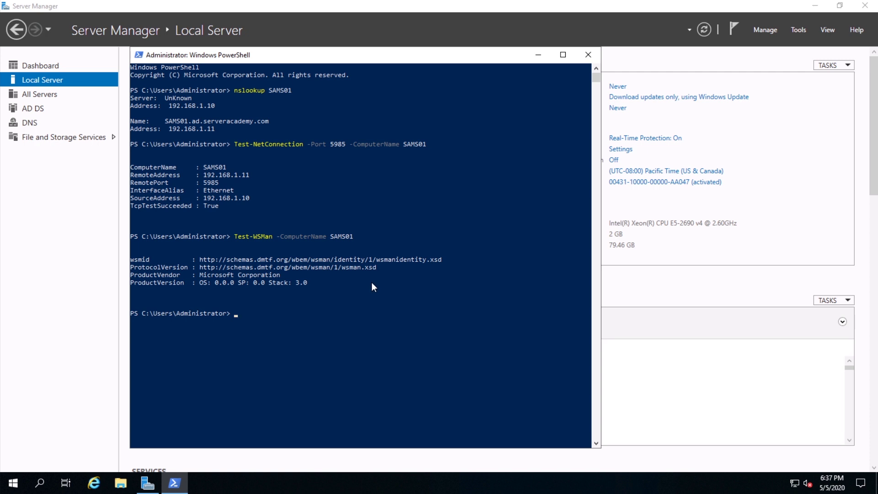
# Start a remote session with Enter-PSSession -ComputerName SAMS01
pyautogui.write('Enter-PSSession -Computer')
pyautogui.press('BackSpace')
pyautogui.write('Name')
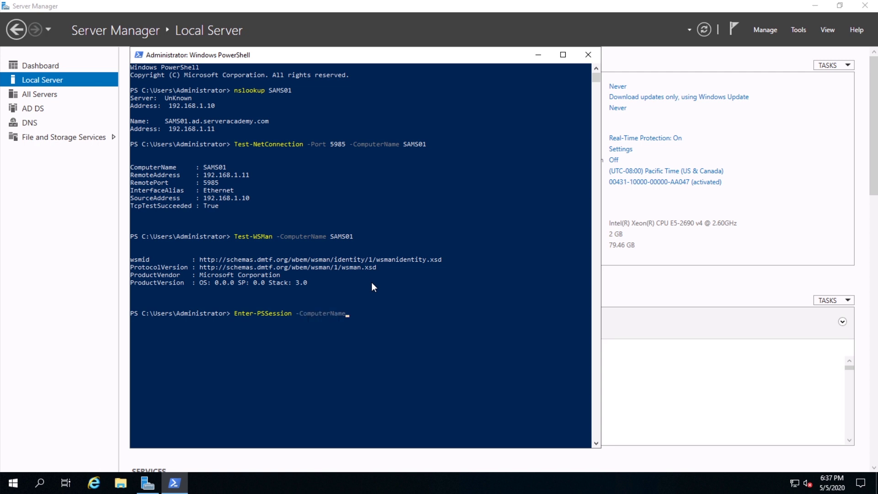
pyautogui.write(' SAMS01')
pyautogui.press('Return')
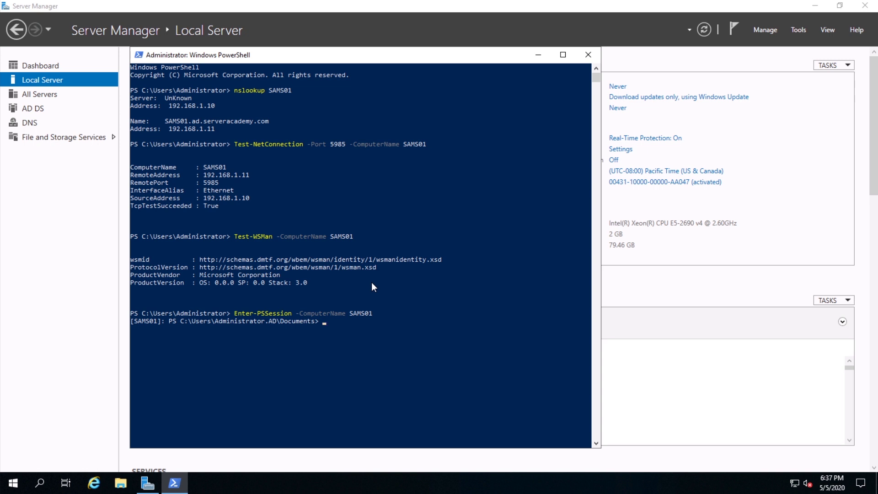
# Run hostname and ipconfig in the remote session to confirm SAMS01 at 192.168.1.11
pyautogui.write('hostname')
pyautogui.press('Return')
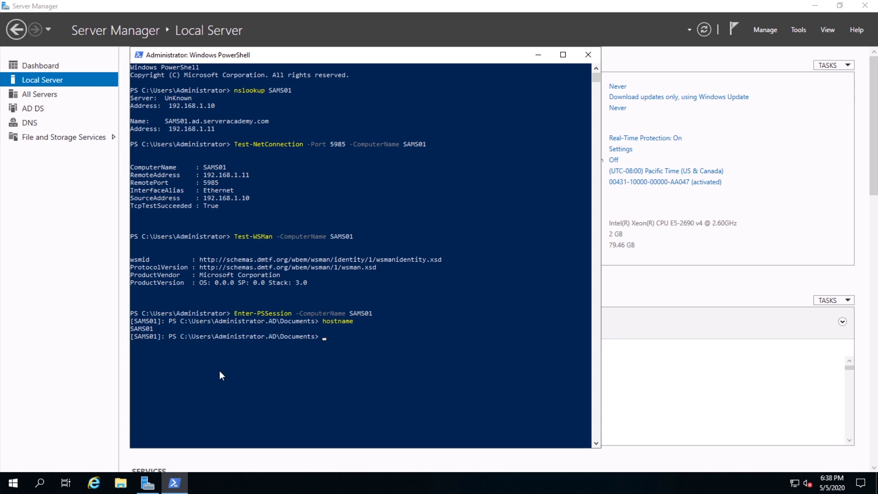
pyautogui.write('ipconfig')
pyautogui.press('Return')
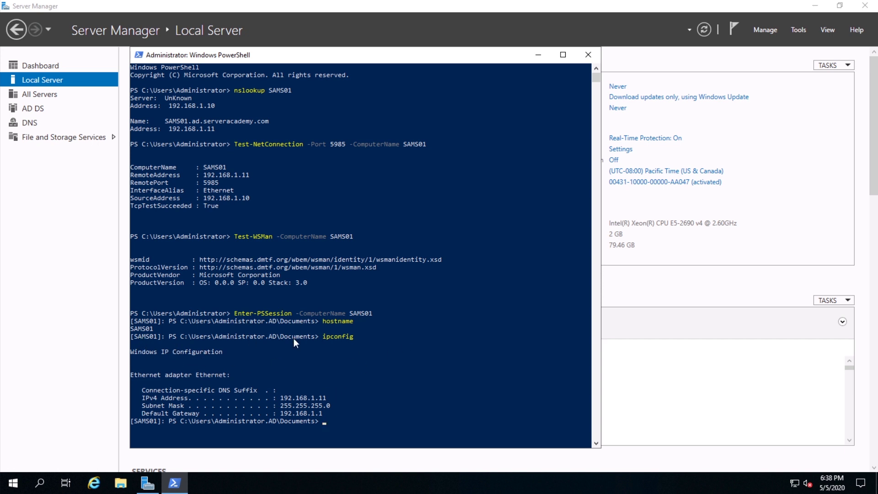
# Exit the remote session and close the PowerShell console
pyautogui.write('exit')
pyautogui.press('Return')
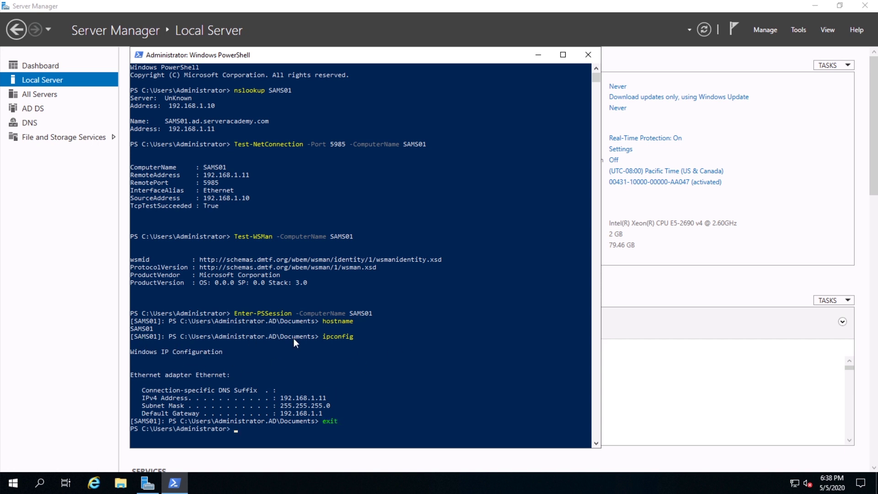
pyautogui.click(588, 55)
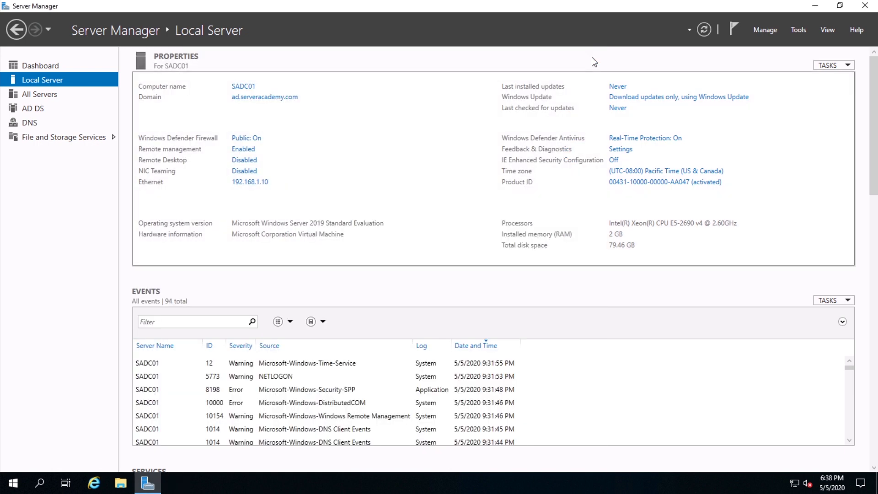
# Launch Group Policy Management from Server Manager Tools and maximize its window
pyautogui.click(797, 29)
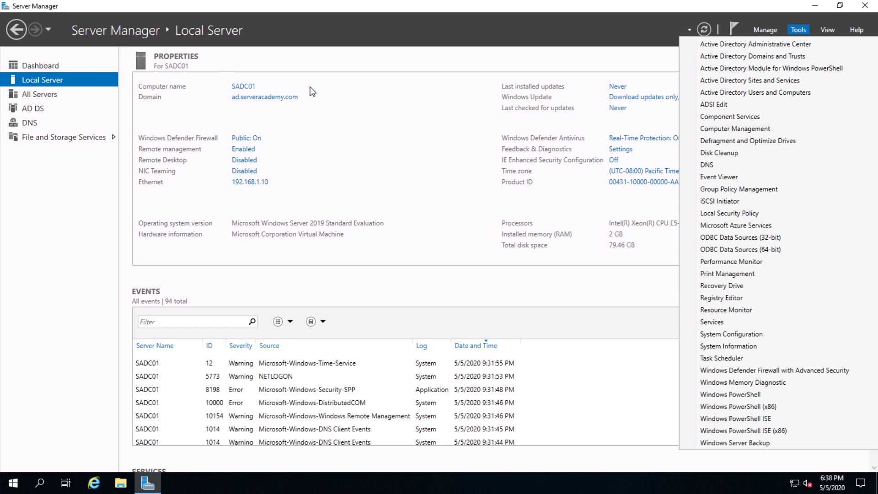
pyautogui.click(777, 191)
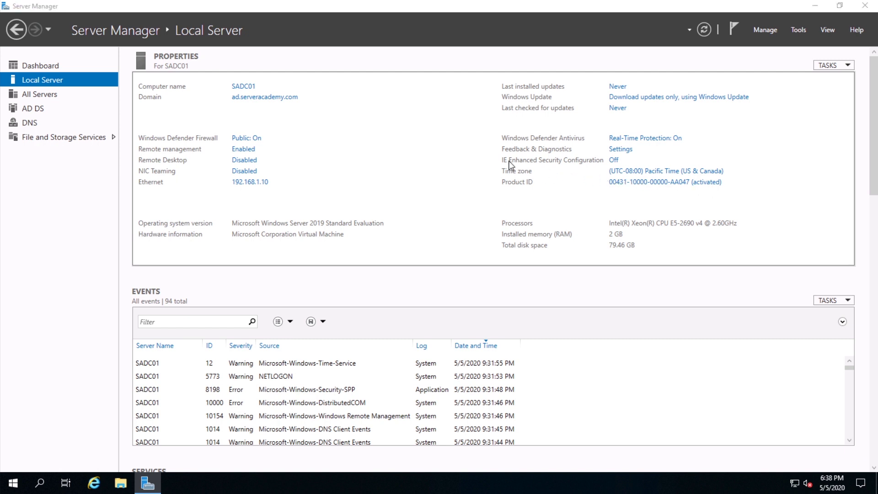
pyautogui.moveTo(363, 85); pyautogui.dragTo(523, 85)
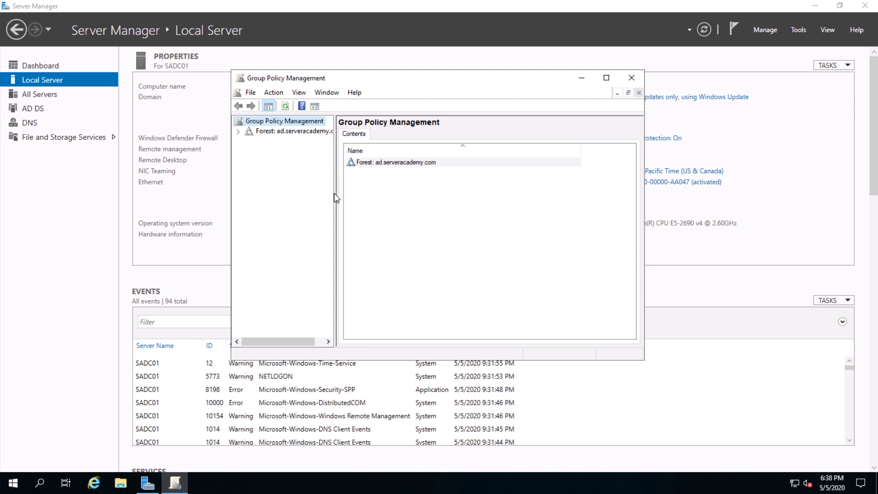
pyautogui.moveTo(338, 191); pyautogui.dragTo(402, 191)
pyautogui.click(606, 78)
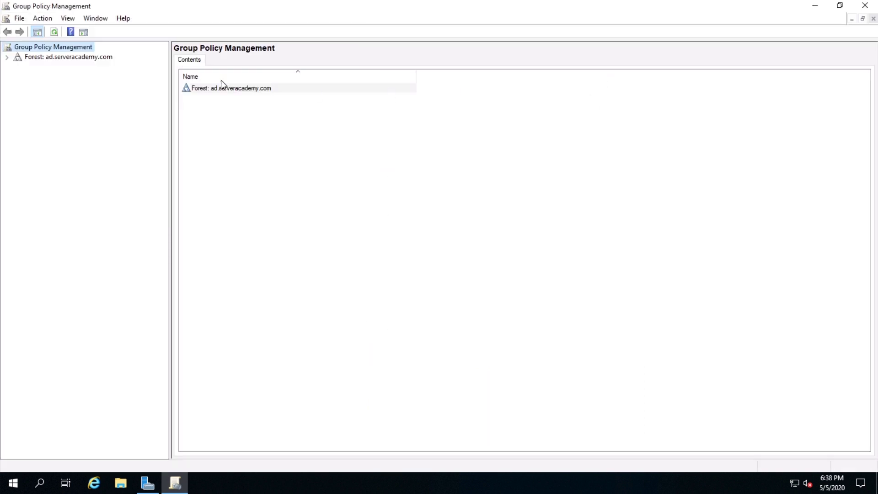
# Expand Forest > Domains > ad.serveracademy.com in the console tree
pyautogui.click(7, 57)
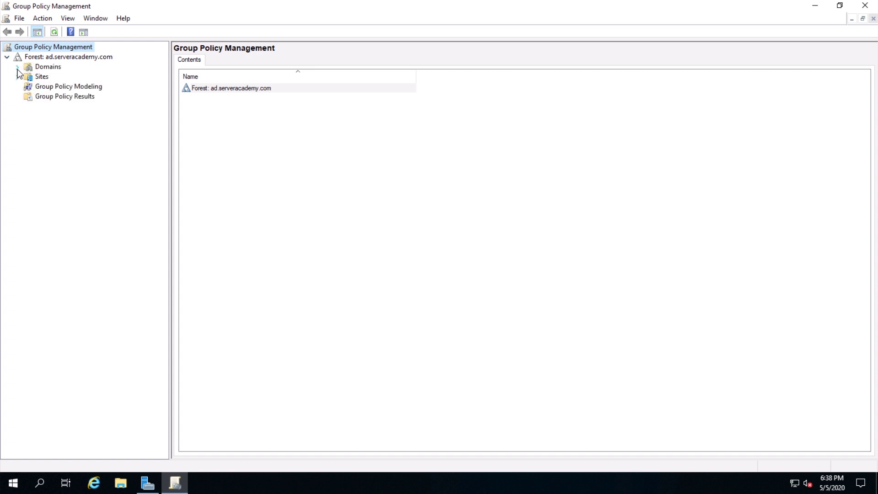
pyautogui.click(18, 67)
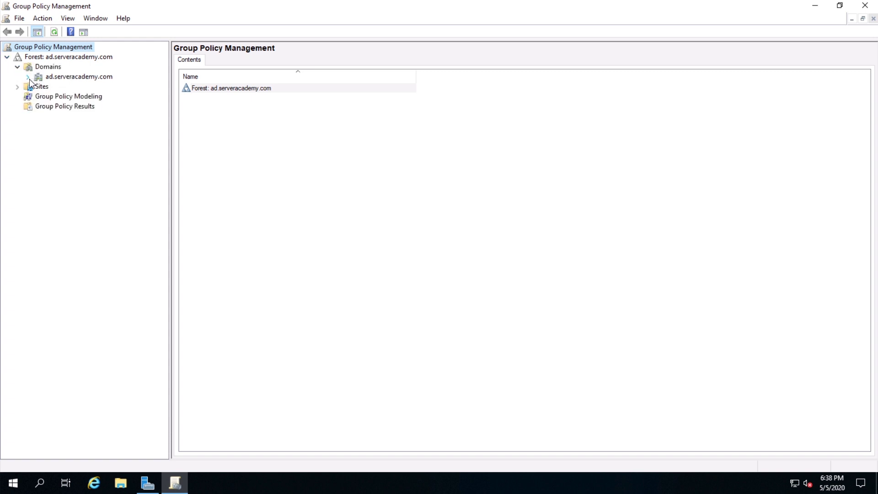
pyautogui.click(28, 78)
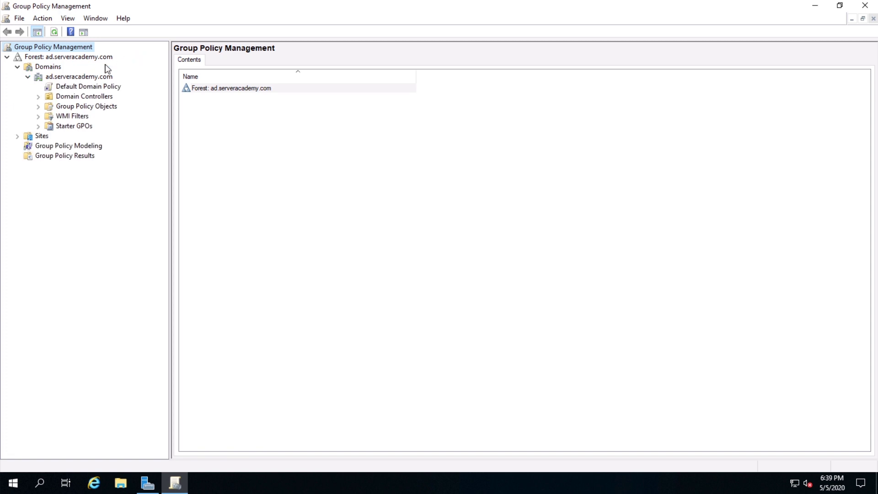
# Create a GPO named 'Enable PSRemoting' linked to the ad.serveracademy.com domain
pyautogui.rightClick(100, 78)
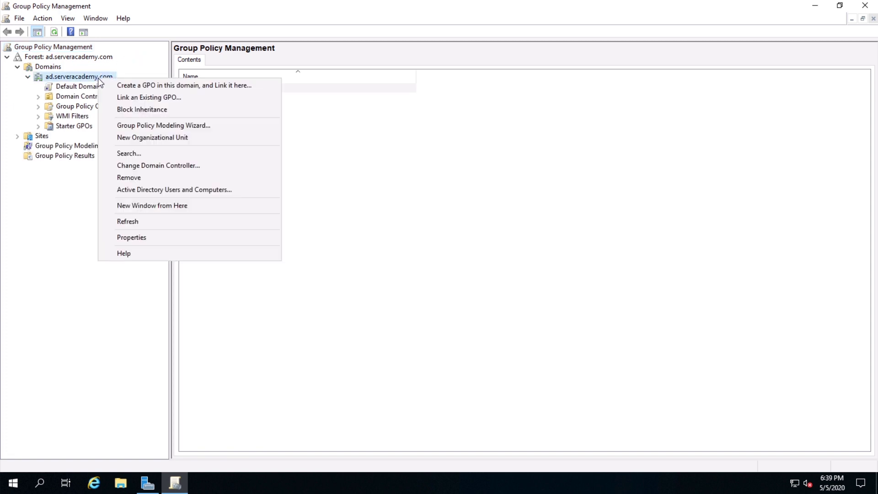
pyautogui.click(136, 85)
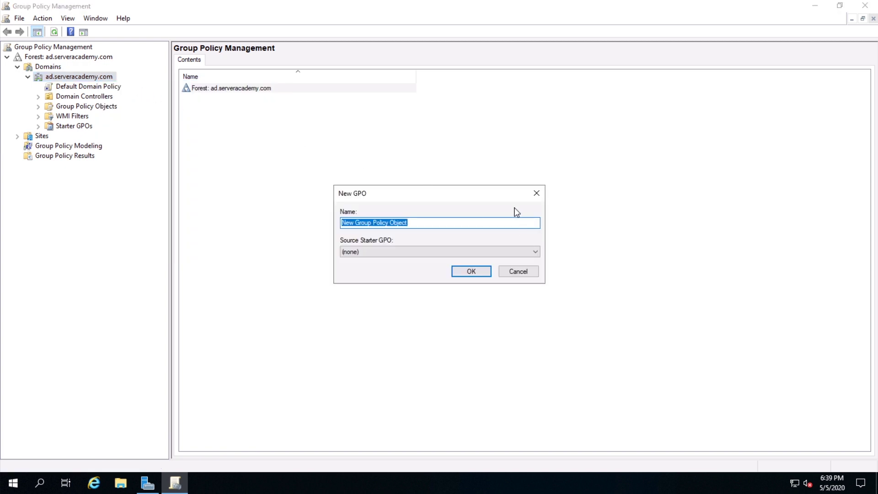
pyautogui.write('Enable PS')
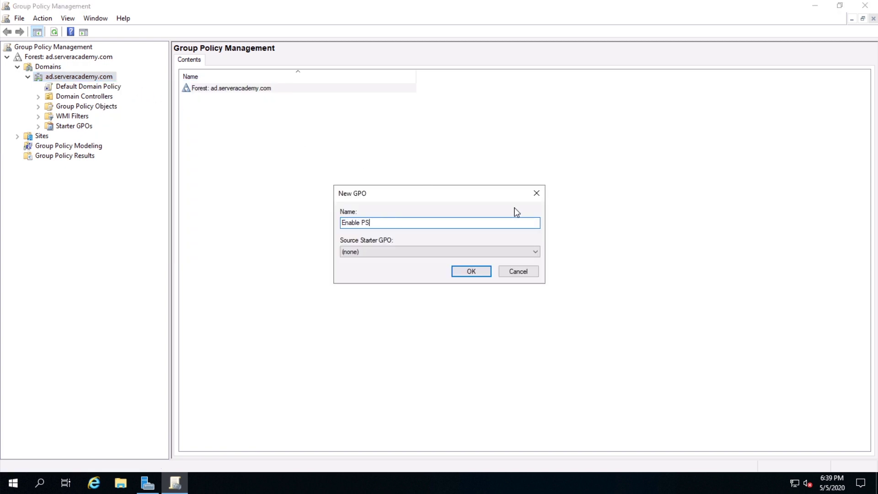
pyautogui.write('Remoting')
pyautogui.press('Return')
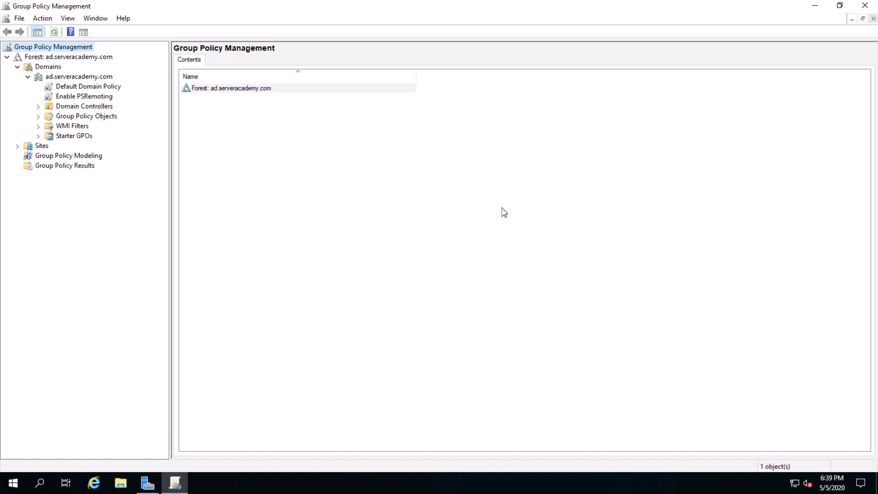
# Select the Enable PSRemoting link and open it for editing
pyautogui.click(106, 108)
pyautogui.click(110, 96)
pyautogui.click(498, 262)
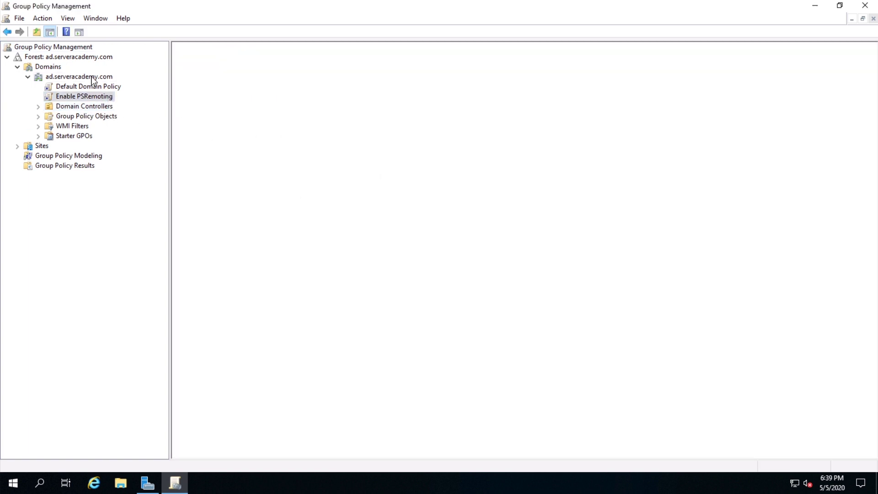
pyautogui.rightClick(79, 97)
pyautogui.click(95, 109)
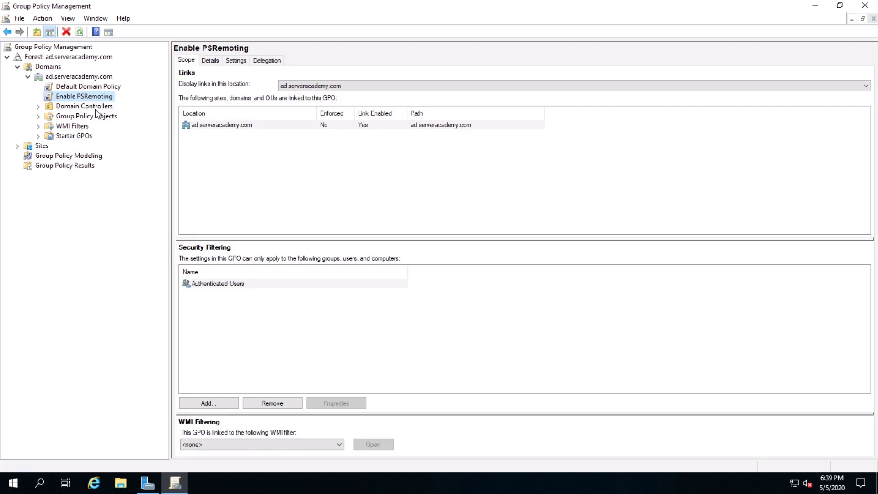
# Navigate to Computer Configuration > Policies > Administrative Templates > Windows Components > WinRM Service
pyautogui.click(444, 50)
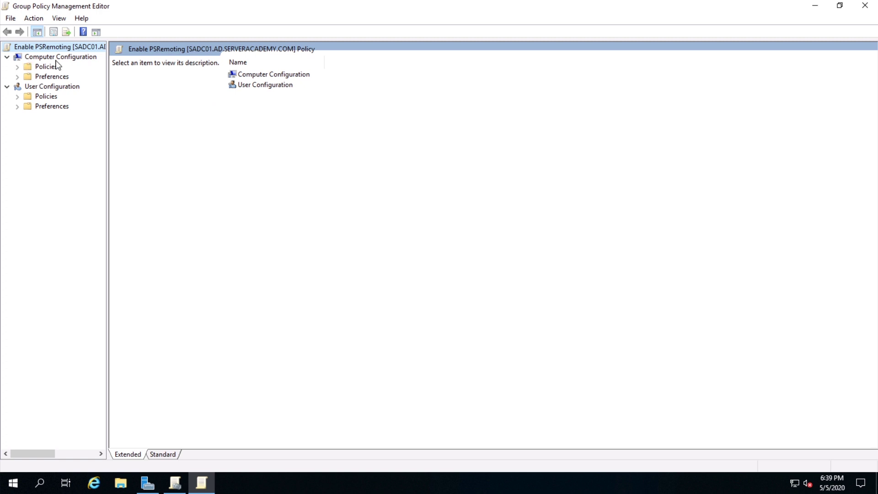
pyautogui.click(8, 57)
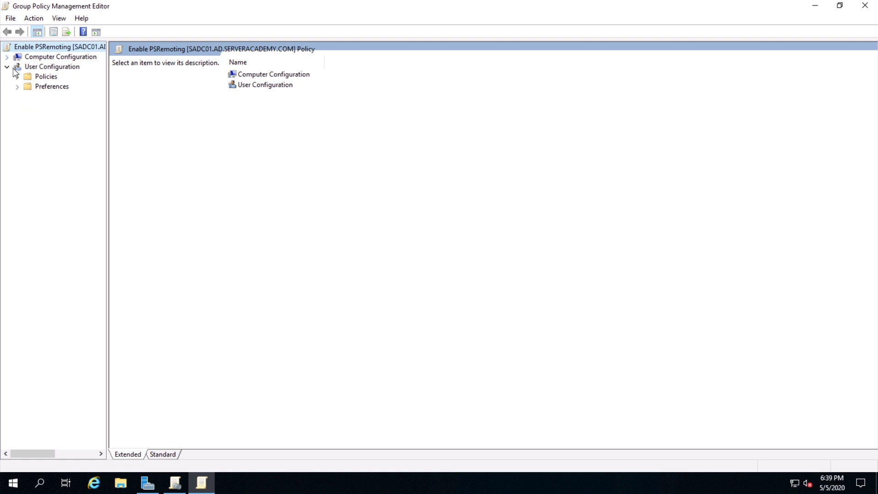
pyautogui.click(7, 57)
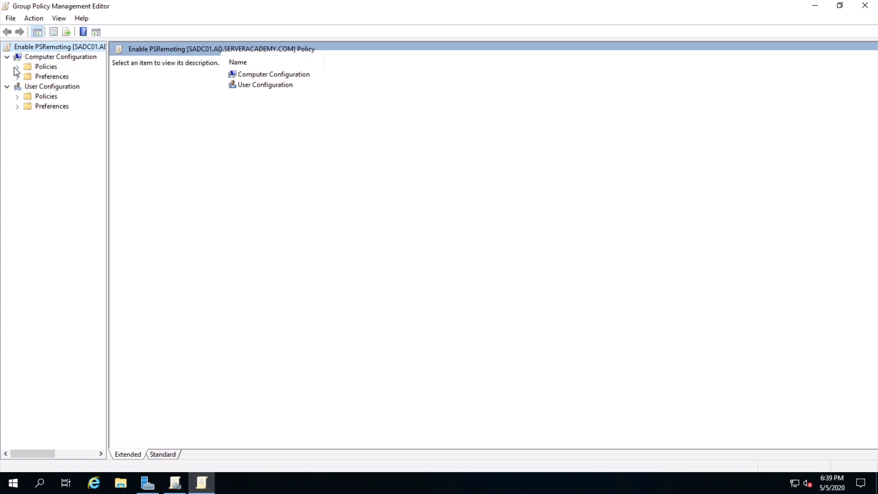
pyautogui.click(18, 67)
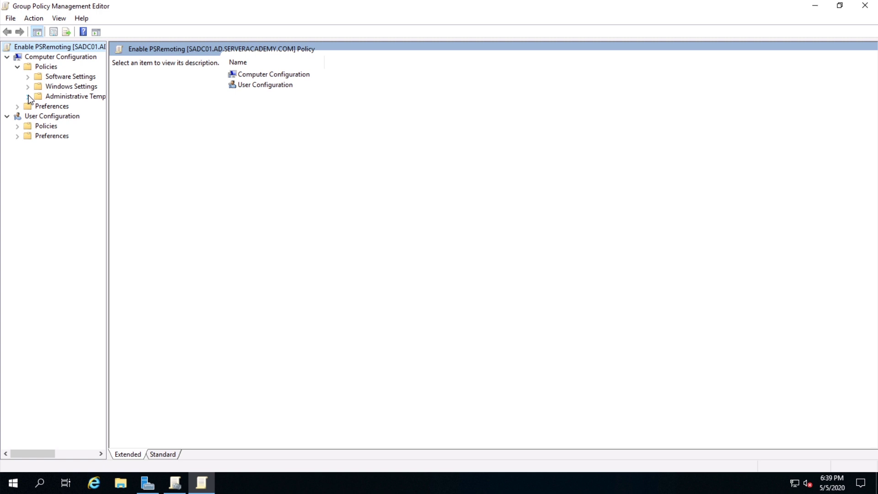
pyautogui.click(28, 97)
pyautogui.moveTo(108, 147); pyautogui.dragTo(190, 145)
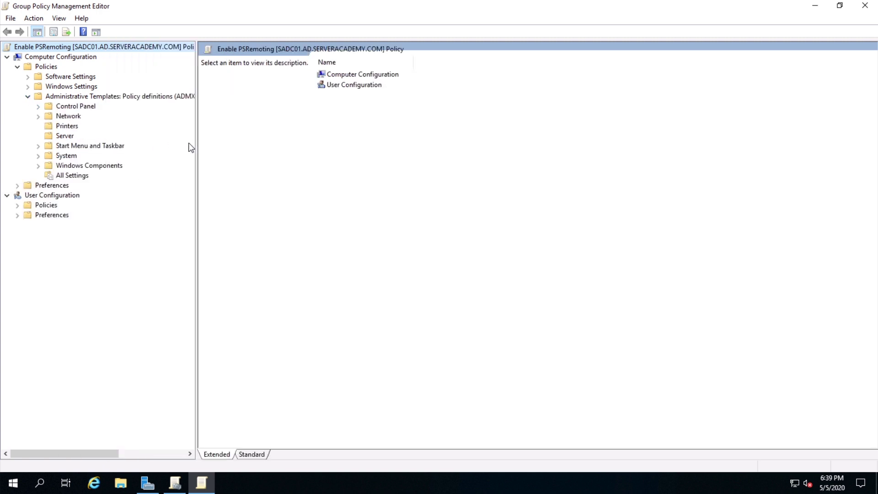
pyautogui.click(39, 166)
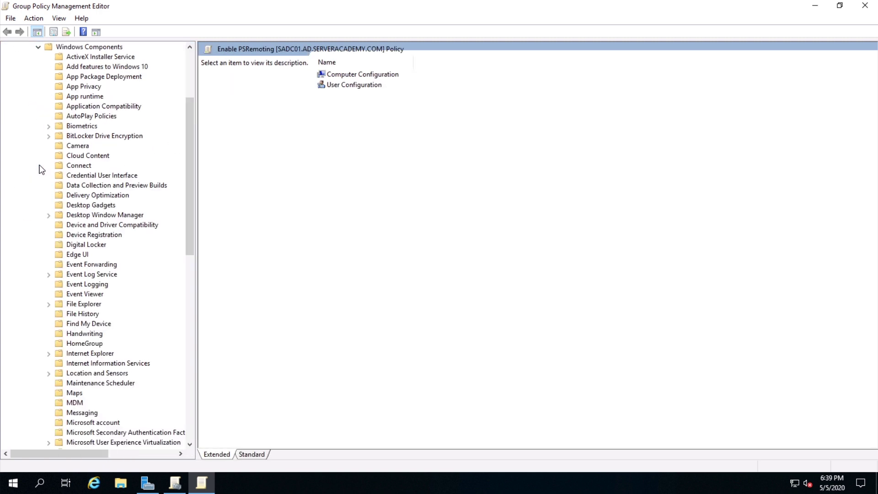
pyautogui.click(93, 48)
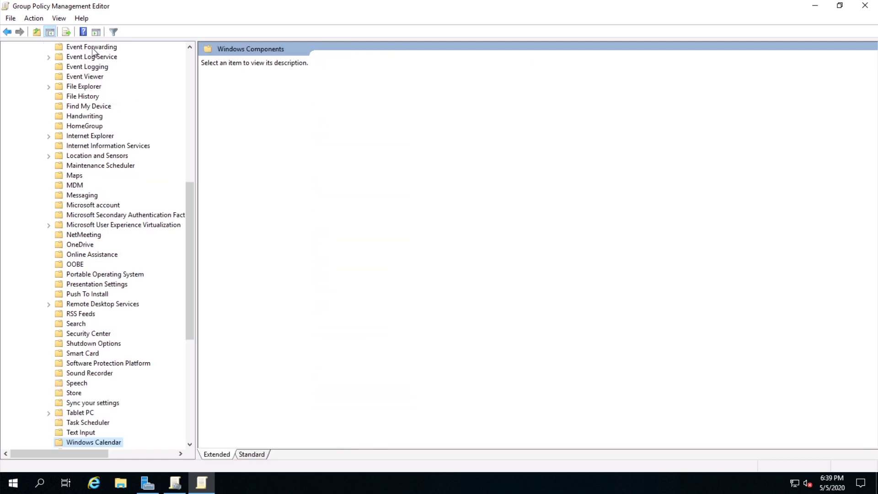
pyautogui.press('Down')
pyautogui.press('Down')
pyautogui.press('Down')
pyautogui.press('Down')
pyautogui.press('Down')
pyautogui.press('Down')
pyautogui.press('Down')
pyautogui.press('Down')
pyautogui.press('Down')
pyautogui.press('Down')
pyautogui.press('Down')
pyautogui.press('Down')
pyautogui.press('Down')
pyautogui.press('Down')
pyautogui.press('Down')
pyautogui.press('Down')
pyautogui.press('Down')
pyautogui.scroll(-2, 130, 372)
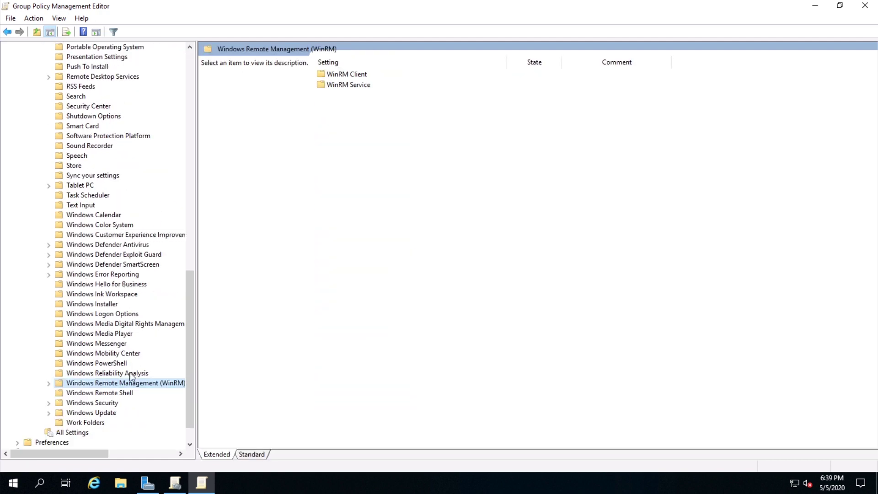
pyautogui.click(48, 383)
pyautogui.click(83, 405)
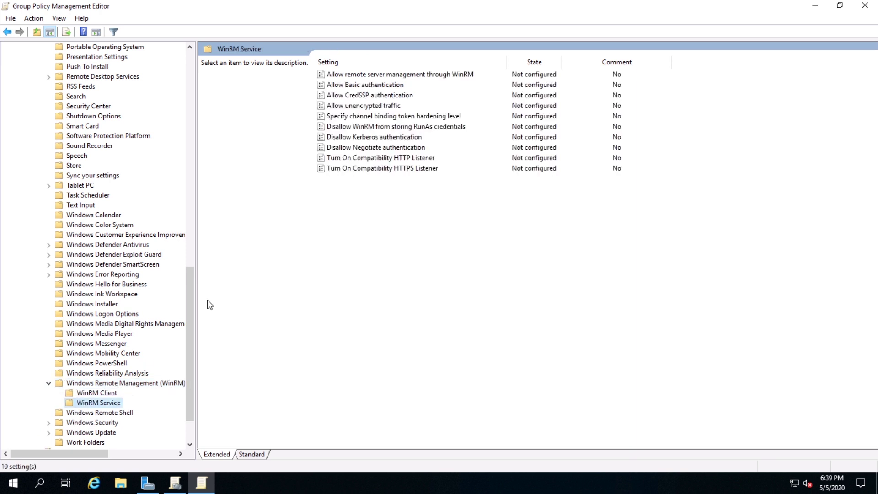
# Enable 'Allow remote server management through WinRM' with IPv4 filter set to *
pyautogui.click(326, 74)
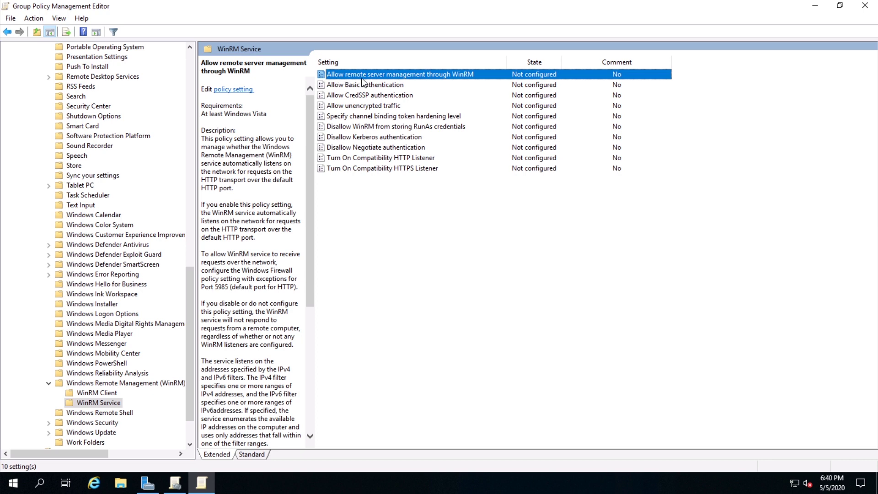
pyautogui.doubleClick(498, 74)
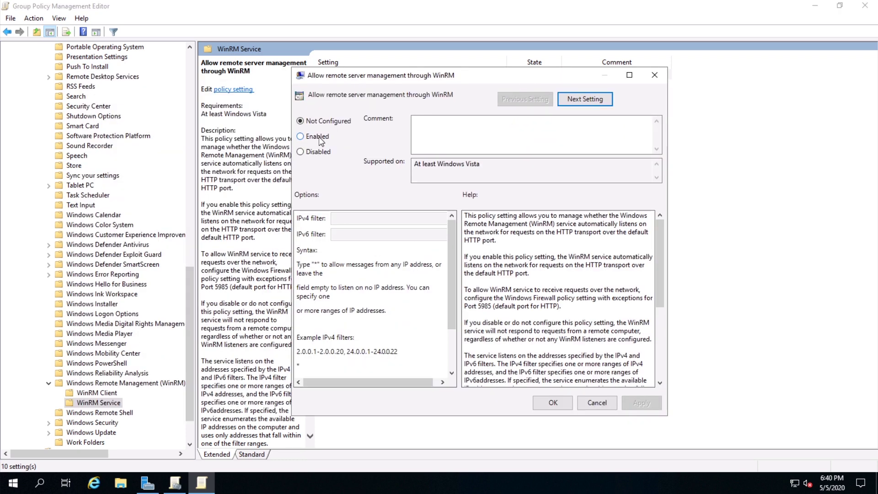
pyautogui.click(300, 136)
pyautogui.click(385, 222)
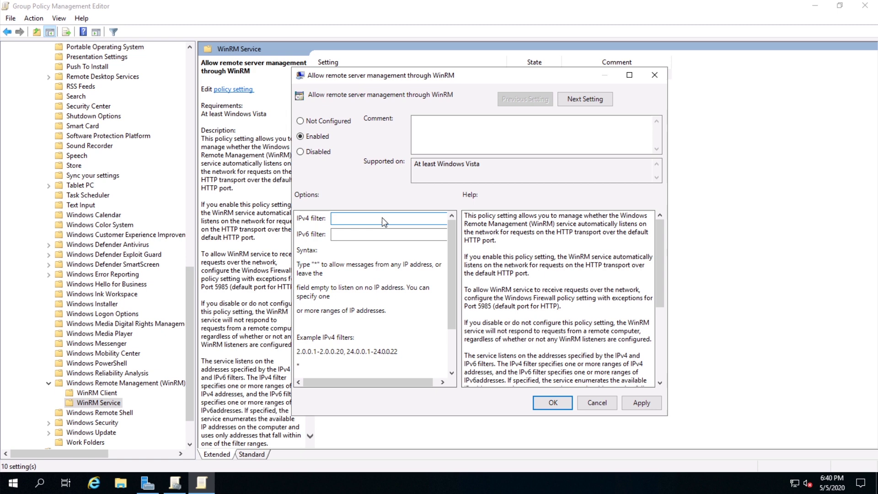
pyautogui.write('*')
pyautogui.click(349, 234)
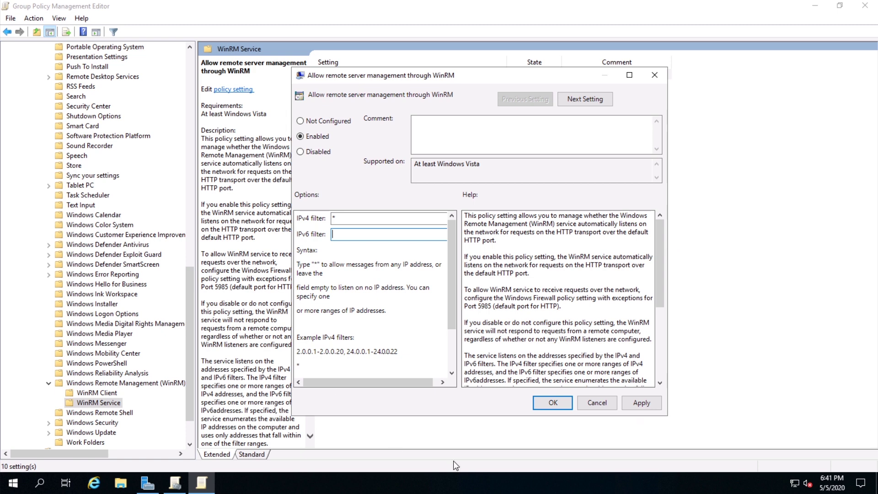
pyautogui.click(554, 403)
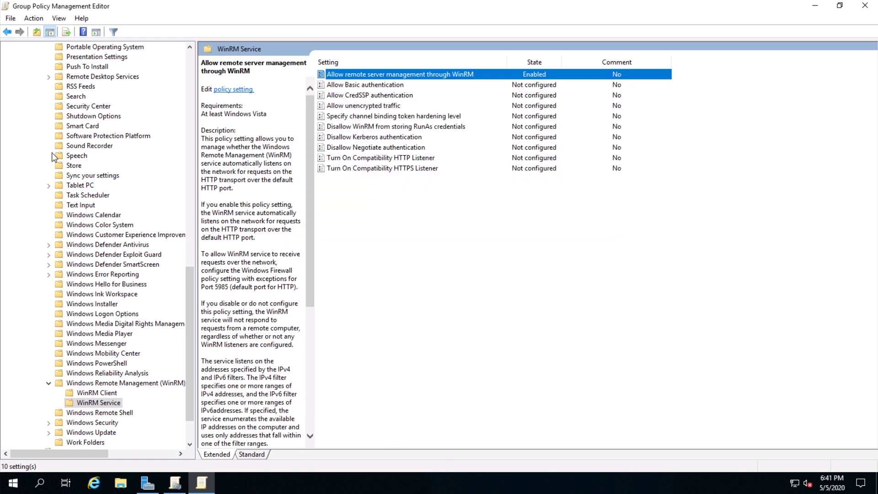
# Start a new inbound rule under Windows Settings > Security Settings > Windows Defender Firewall > Inbound Rules
pyautogui.moveTo(186, 331); pyautogui.dragTo(184, 105)
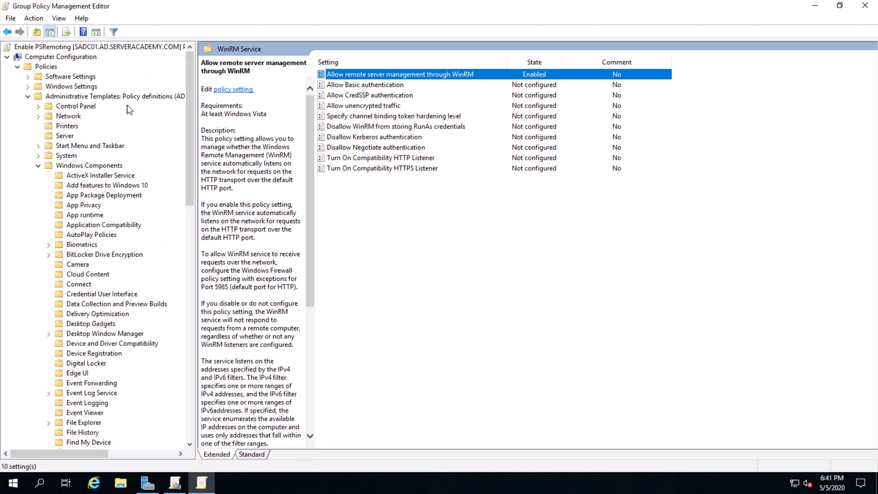
pyautogui.click(28, 95)
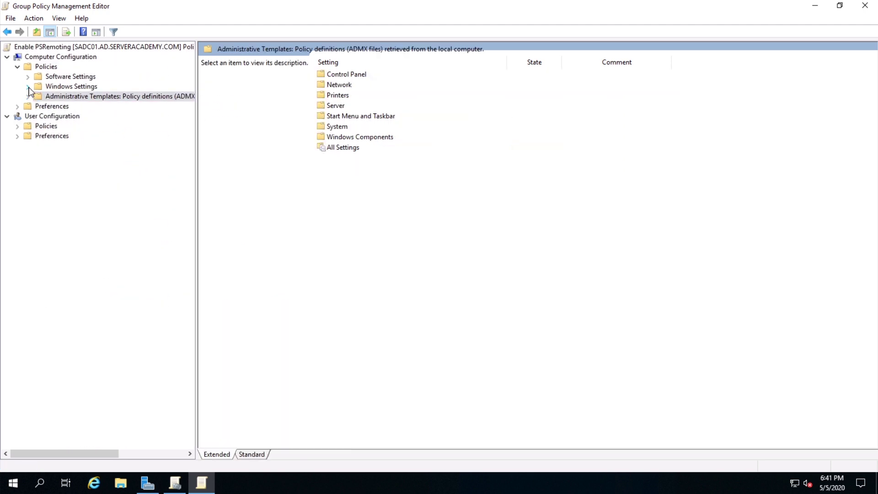
pyautogui.click(28, 87)
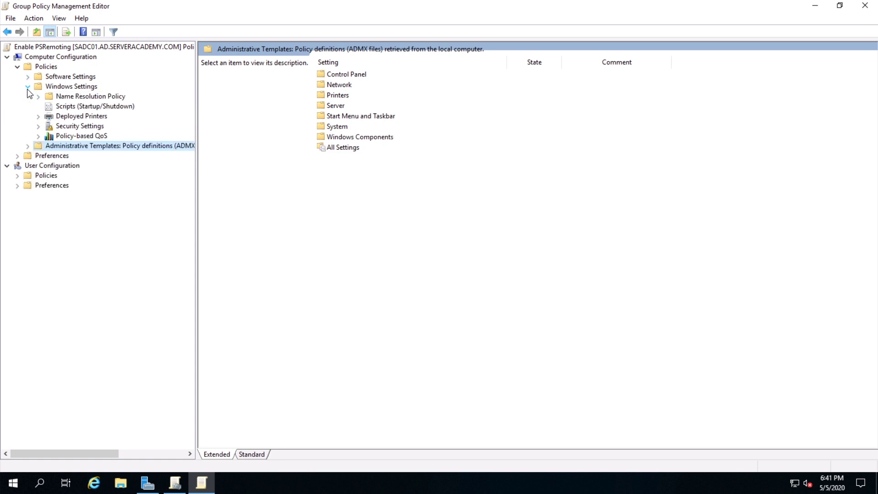
pyautogui.click(39, 126)
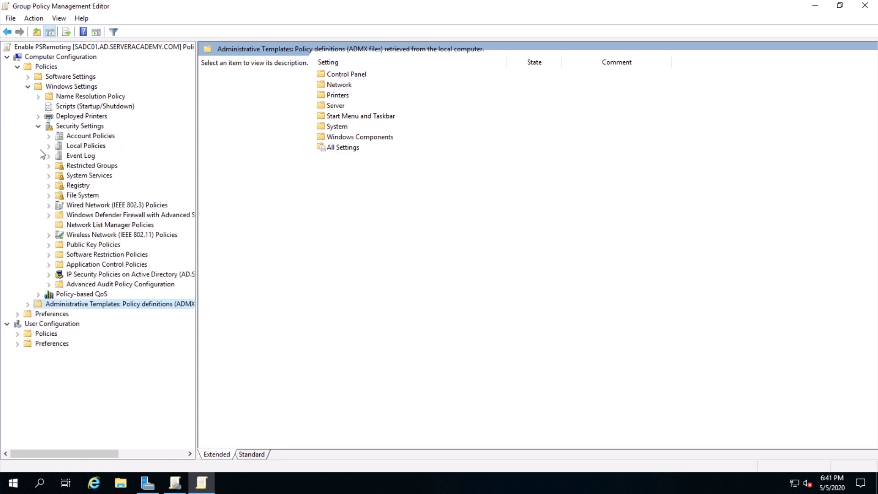
pyautogui.click(49, 215)
pyautogui.click(60, 225)
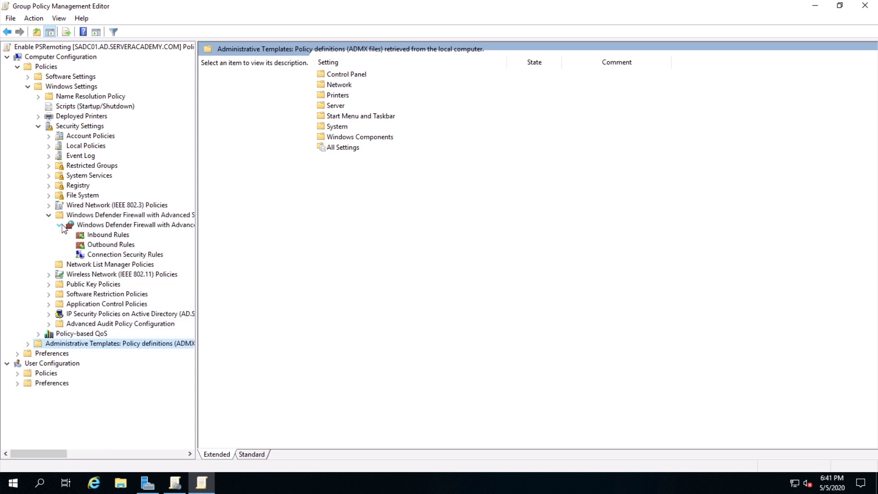
pyautogui.click(93, 236)
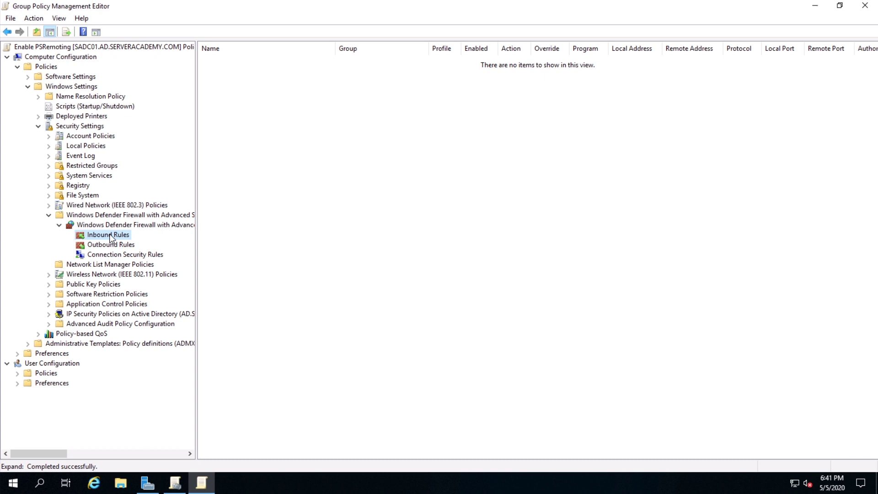
pyautogui.rightClick(110, 236)
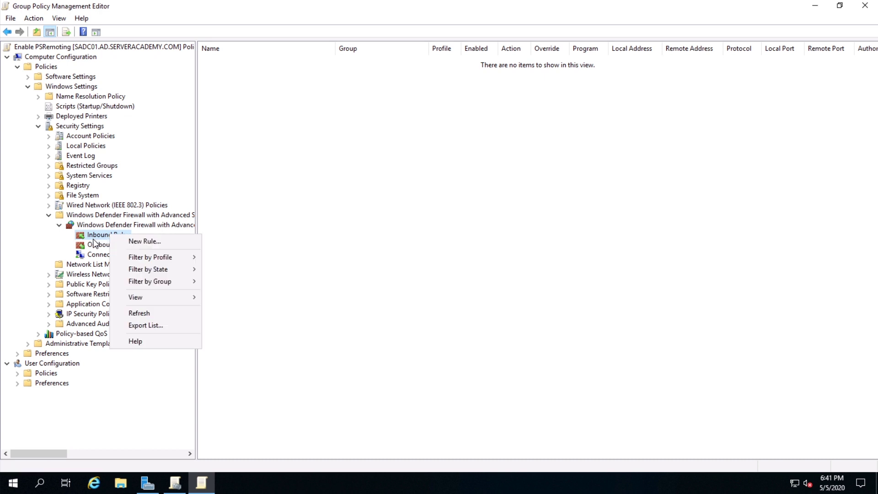
pyautogui.click(153, 242)
# Add the predefined Windows Remote Management HTTP-In rule for Domain, Private profiles, allowing connections
pyautogui.click(458, 205)
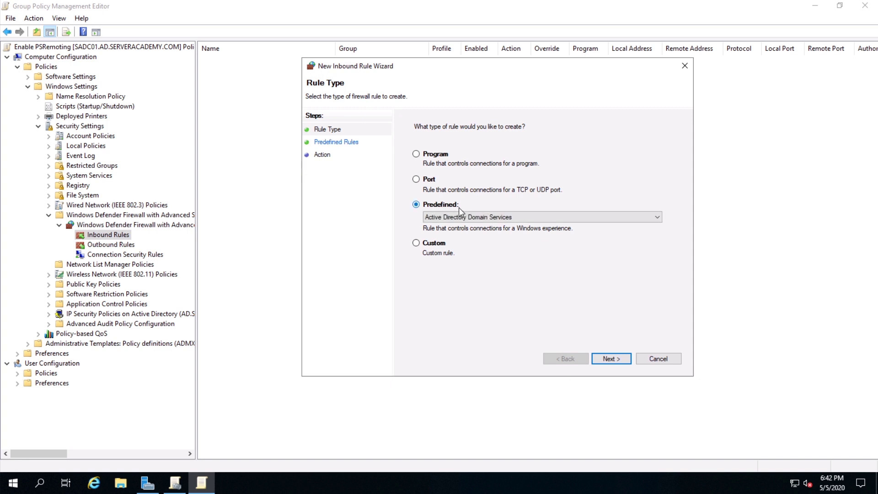
pyautogui.click(600, 217)
pyautogui.moveTo(658, 254); pyautogui.dragTo(654, 362)
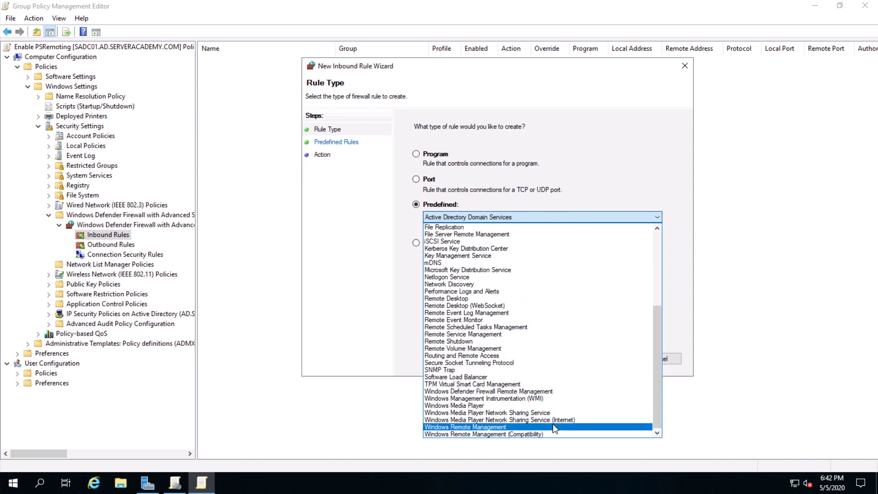
pyautogui.click(555, 427)
pyautogui.click(610, 360)
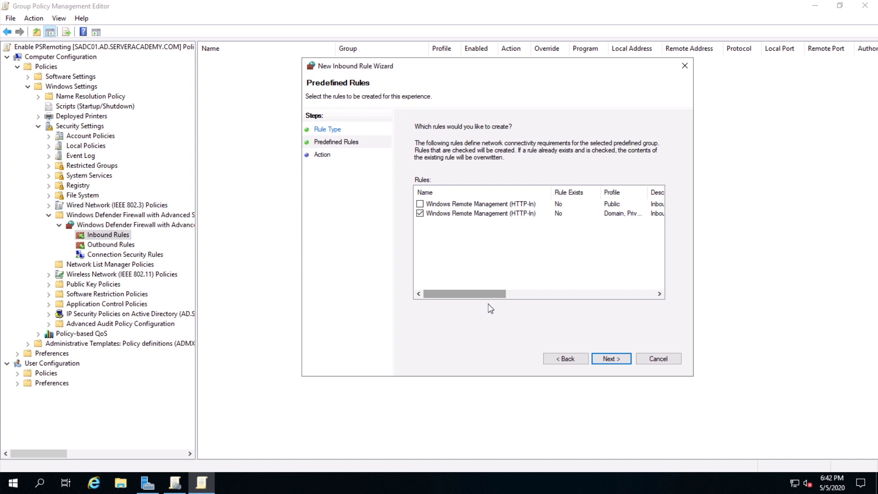
pyautogui.moveTo(499, 294); pyautogui.dragTo(570, 286)
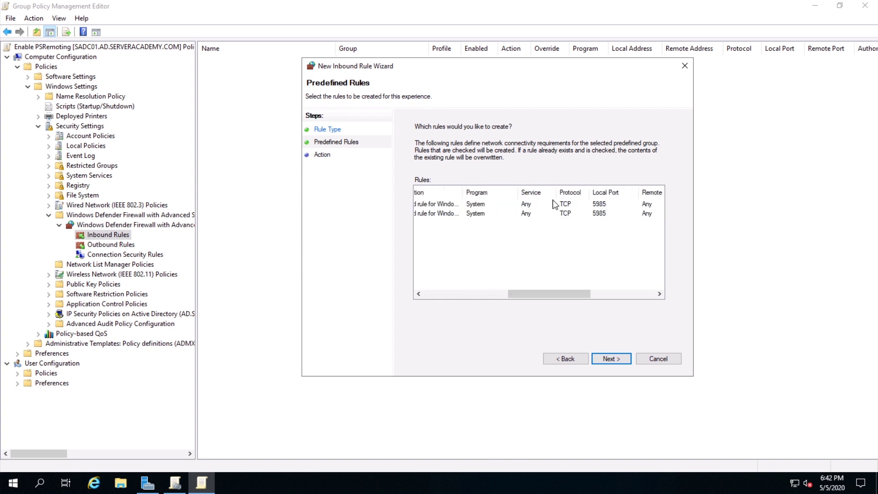
pyautogui.moveTo(564, 297); pyautogui.dragTo(503, 287)
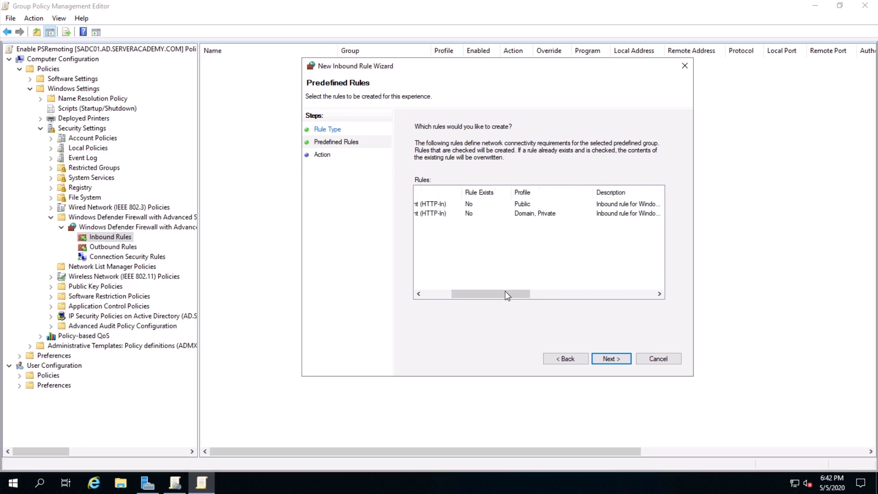
pyautogui.moveTo(506, 295); pyautogui.dragTo(652, 299)
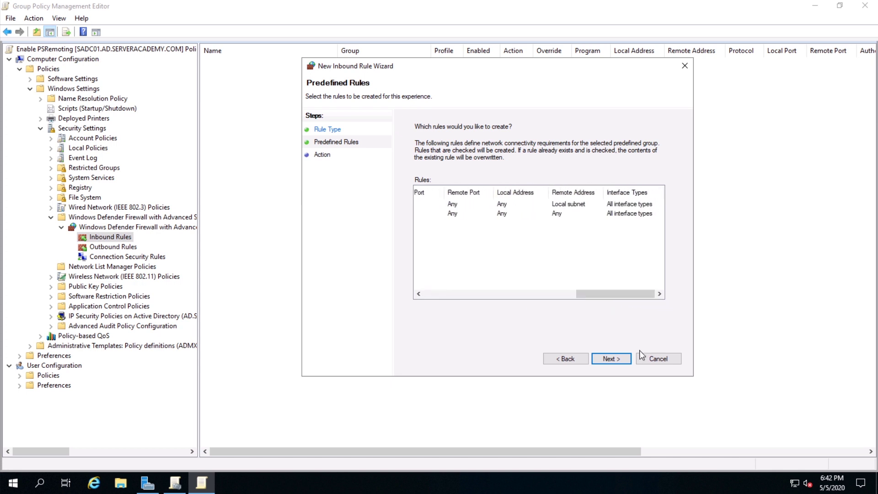
pyautogui.click(617, 359)
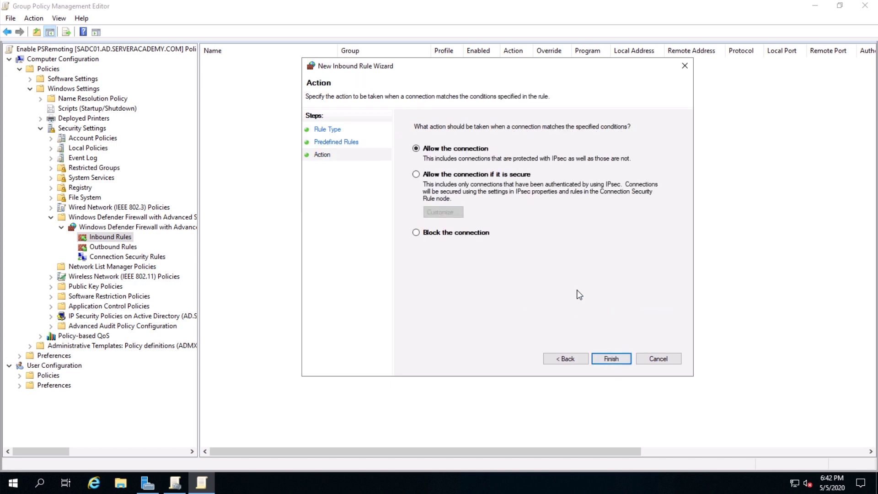
pyautogui.click(614, 357)
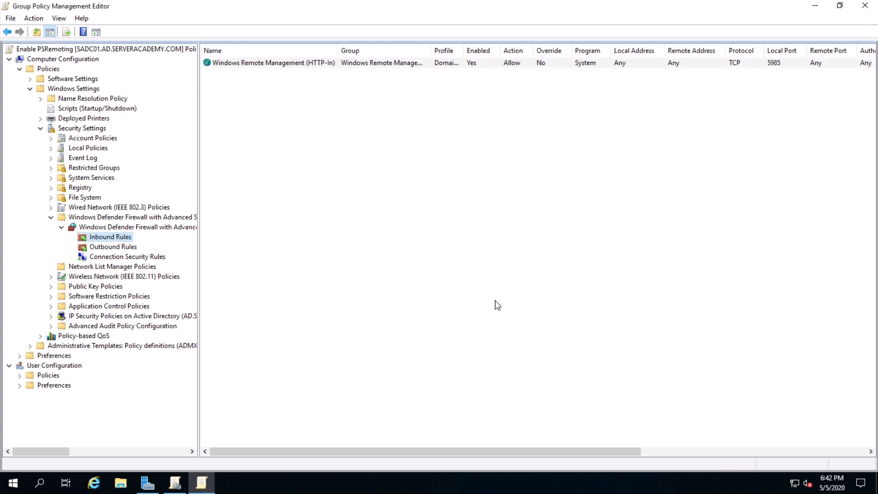
# In the WinRM rule's Scope, restrict remote IPs and enter 192.168.1.10 as an allowed address
pyautogui.rightClick(348, 65)
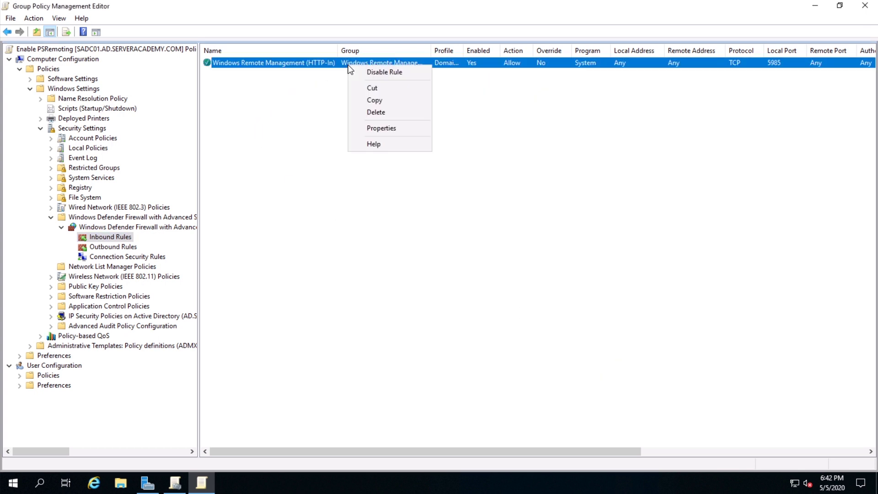
pyautogui.click(394, 129)
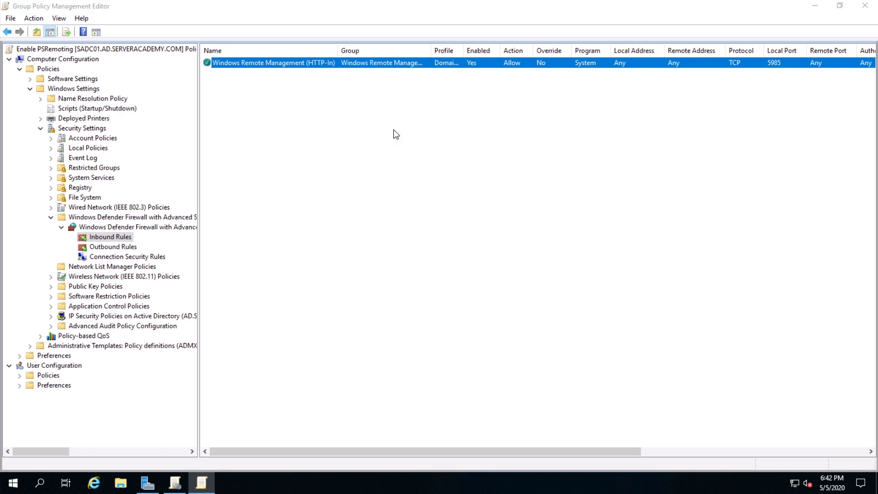
pyautogui.click(403, 104)
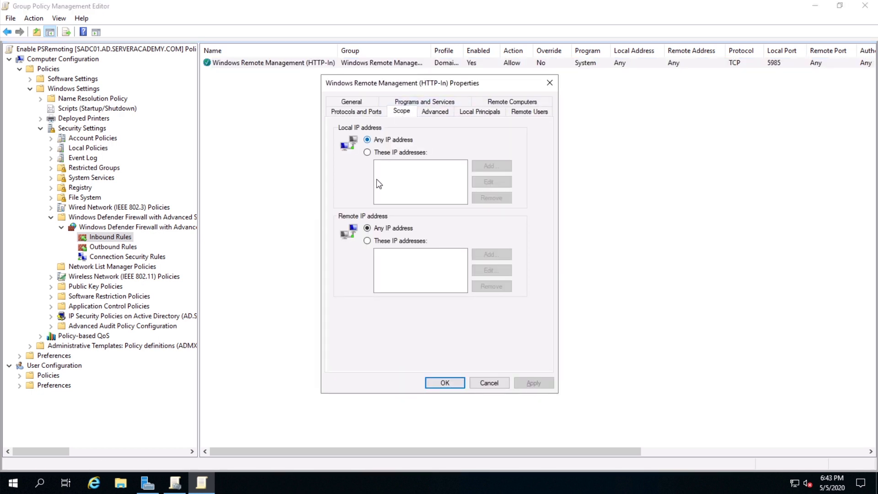
pyautogui.click(397, 241)
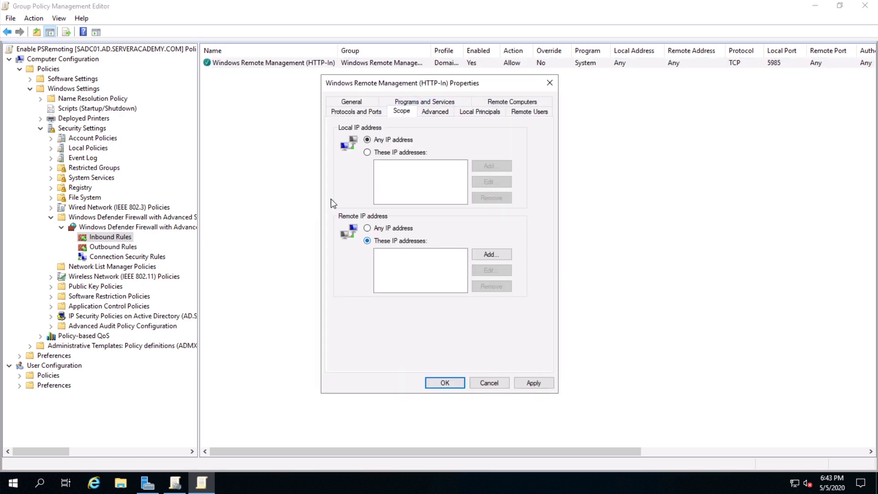
pyautogui.click(493, 259)
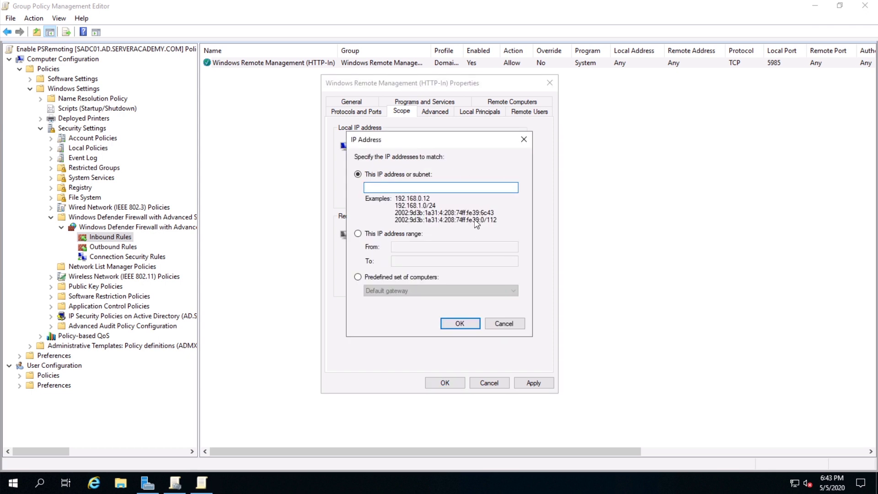
pyautogui.write('192.168.1.10')
pyautogui.click(9, 487)
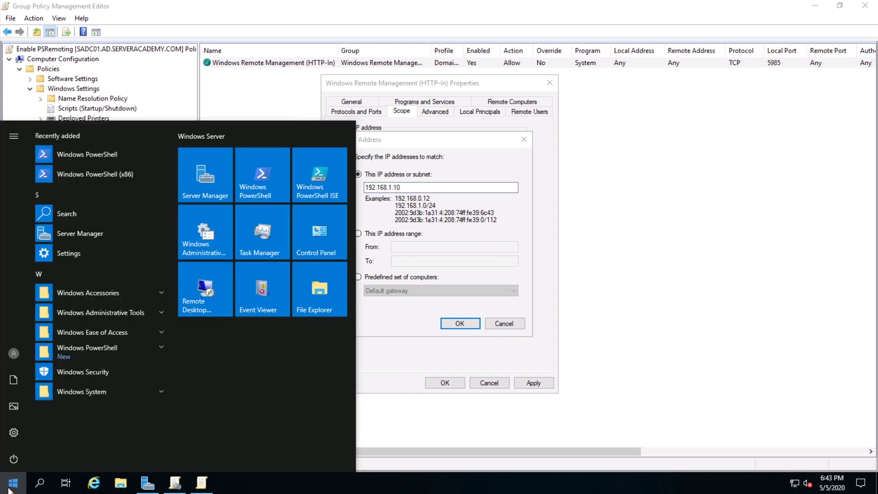
pyautogui.click(114, 153)
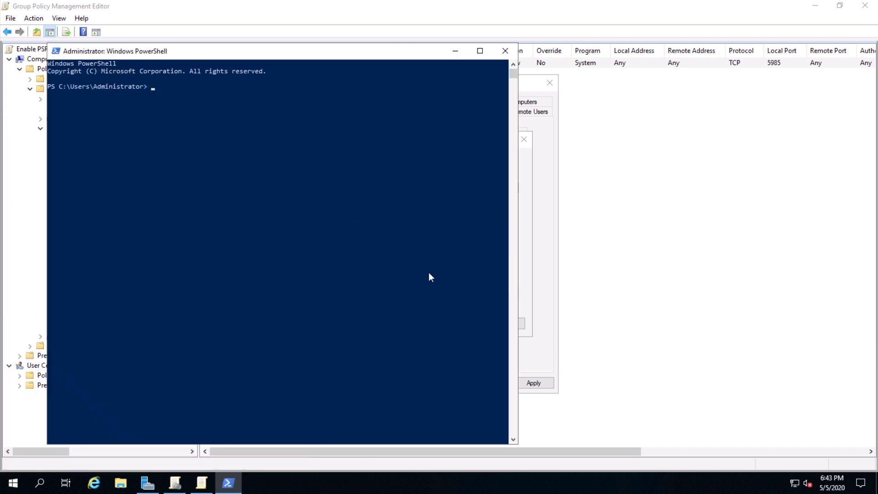
pyautogui.write('ipconfig')
pyautogui.press('Return')
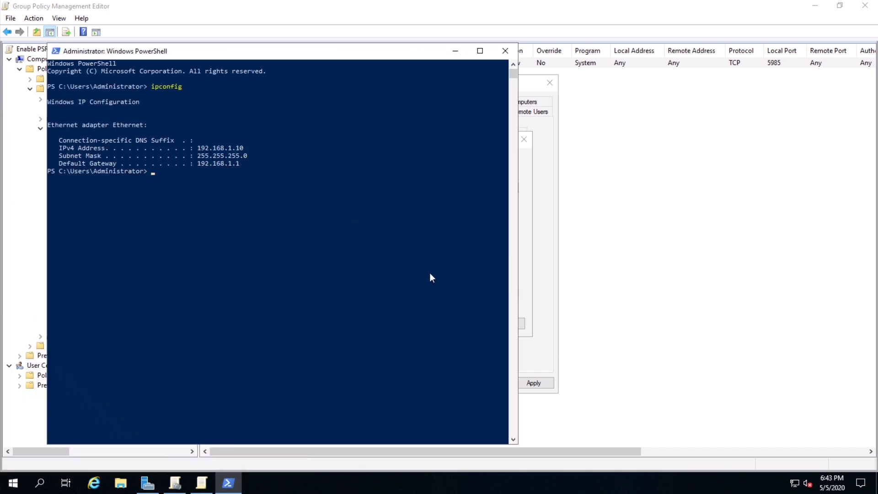
pyautogui.moveTo(196, 146); pyautogui.dragTo(240, 146)
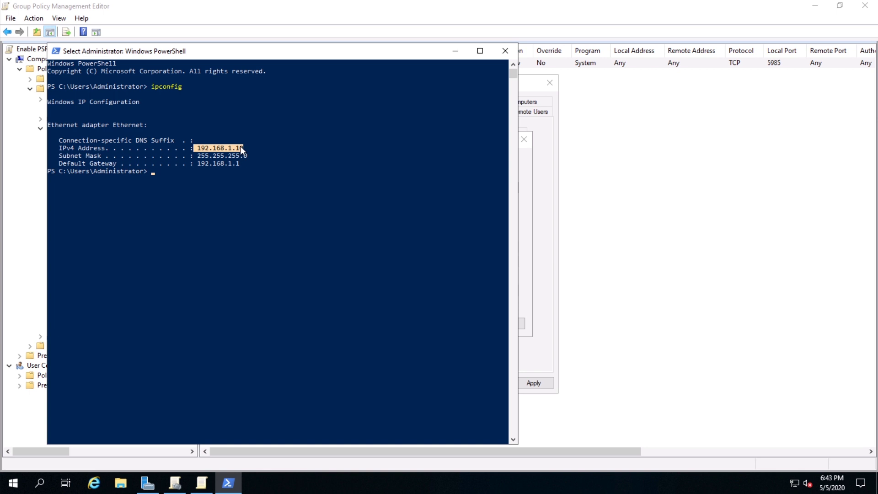
pyautogui.click(506, 51)
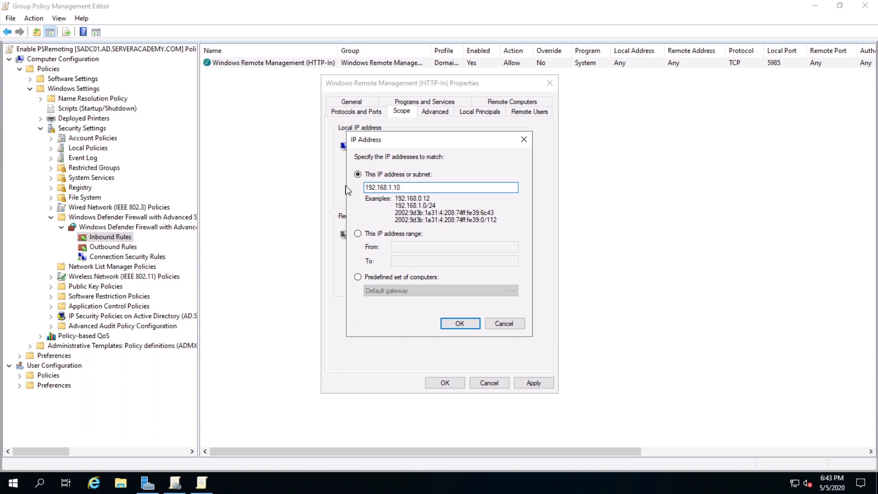
# Confirm 192.168.1.10 as the rule's remote IP address
pyautogui.doubleClick(402, 188)
pyautogui.click(405, 190)
pyautogui.click(460, 324)
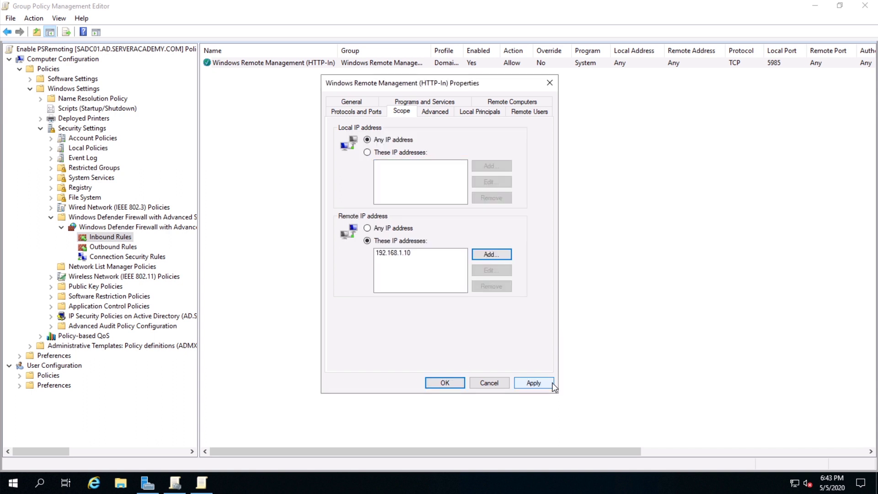
# Uncheck the Private profile on the Advanced tab so the rule applies to Domain only, and apply
pyautogui.click(445, 111)
pyautogui.click(383, 166)
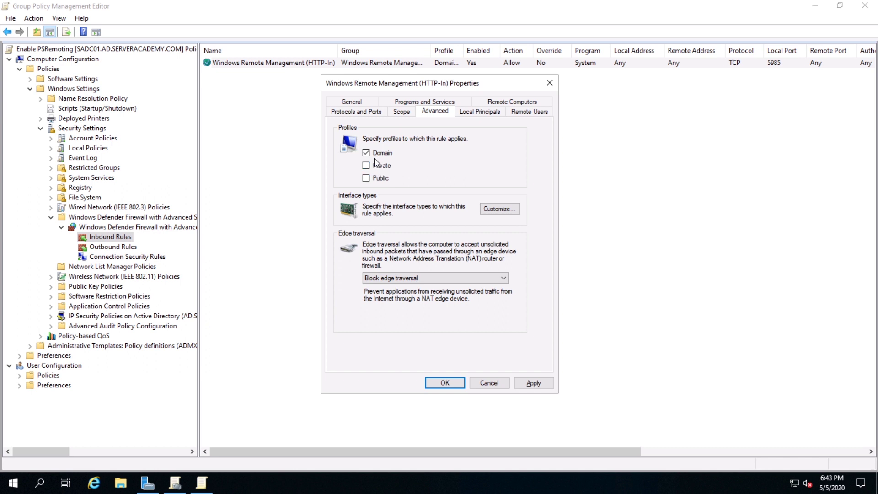
pyautogui.click(534, 383)
pyautogui.click(444, 383)
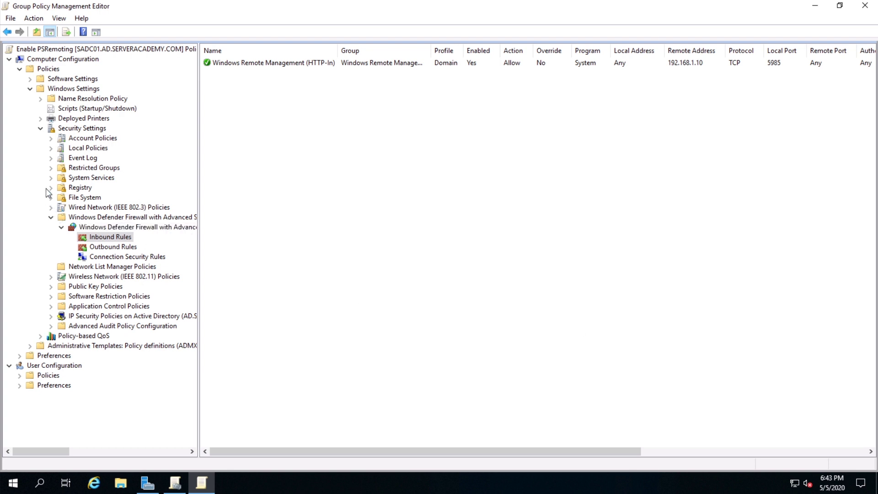
# In System Services, define Windows Remote Management (WS-Management) startup as Automatic and apply
pyautogui.click(73, 178)
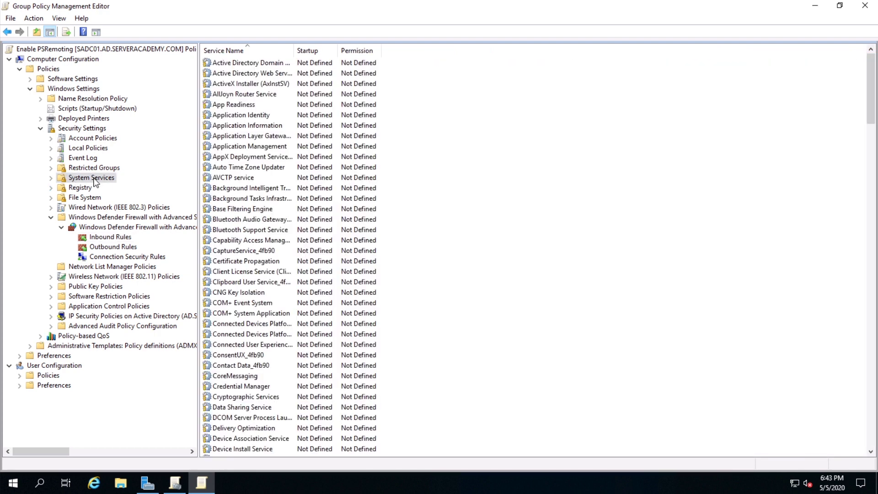
pyautogui.scroll(-20, 533, 257)
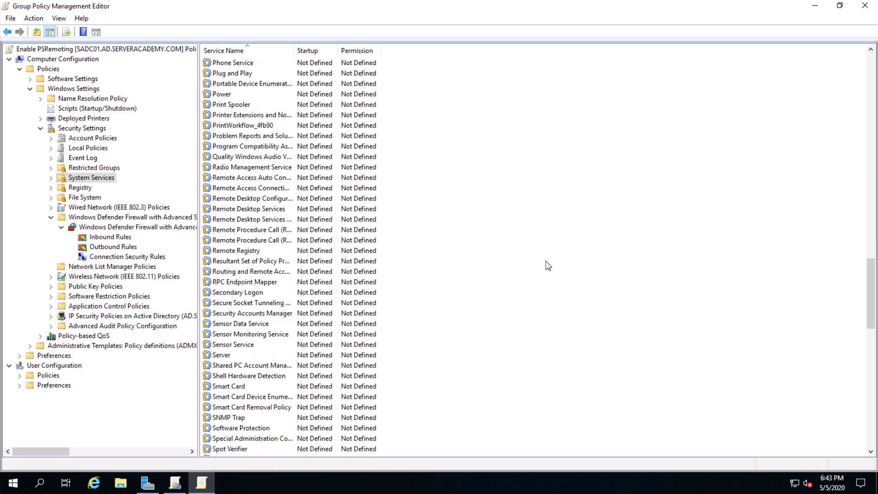
pyautogui.click(273, 356)
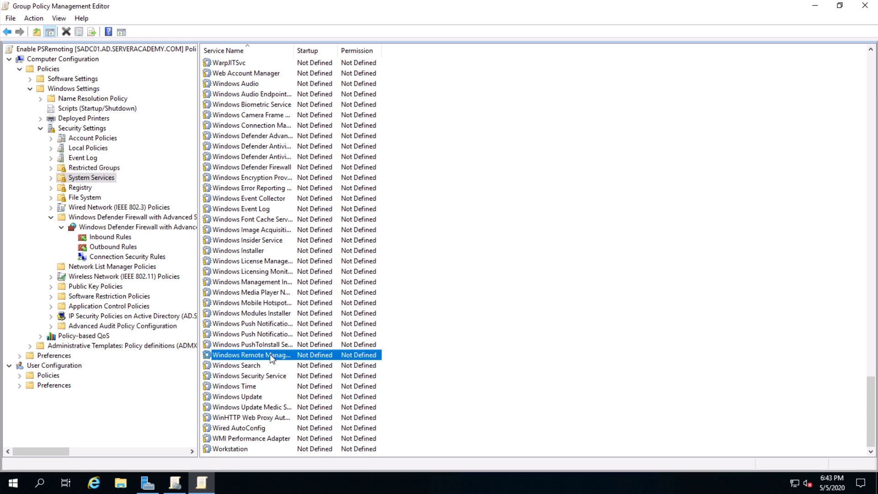
pyautogui.moveTo(296, 54); pyautogui.dragTo(424, 59)
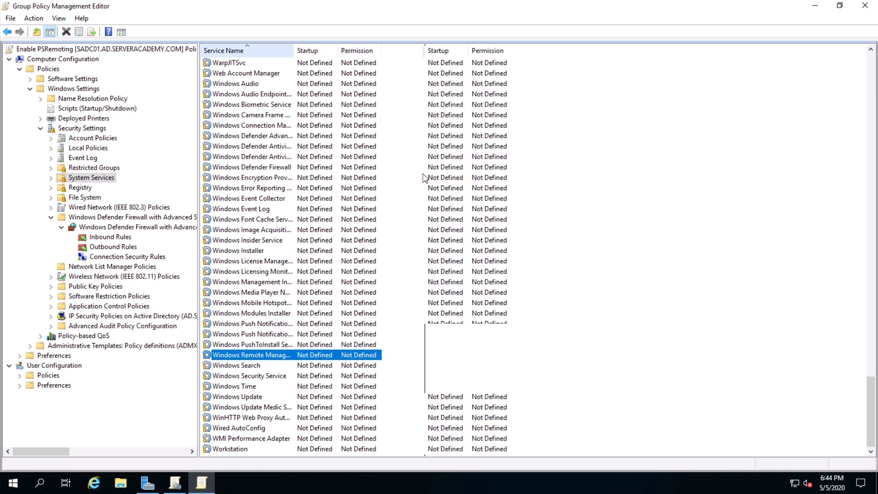
pyautogui.doubleClick(316, 357)
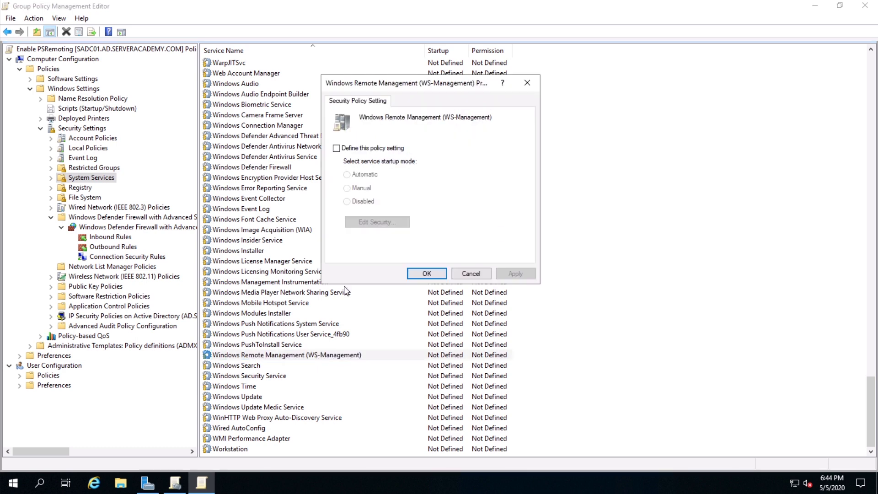
pyautogui.click(361, 149)
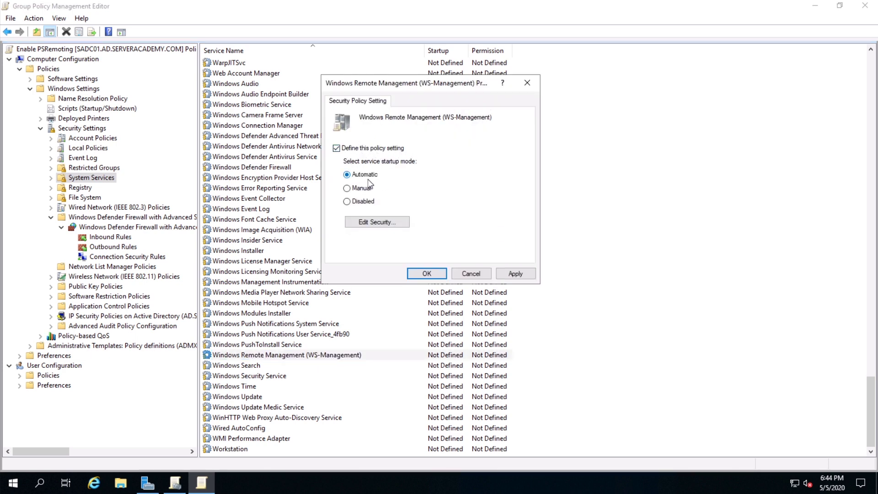
pyautogui.click(517, 275)
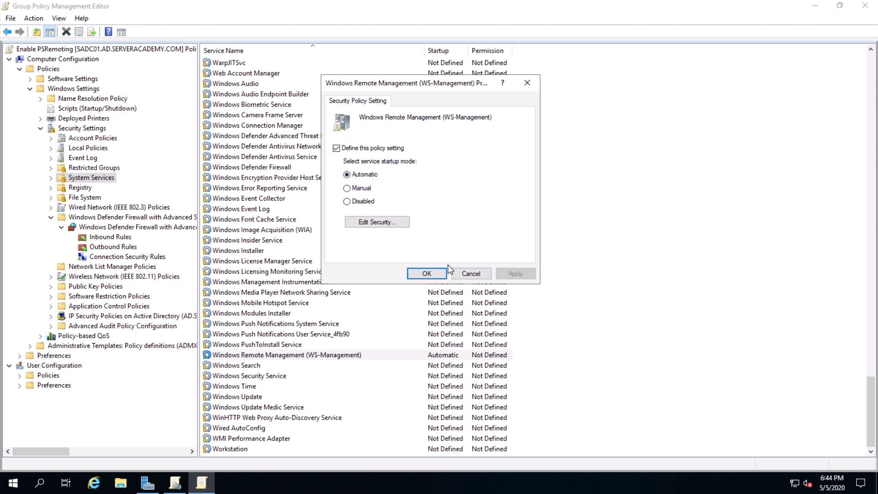
# Close the service settings and the policy editor, then view the Enable PSRemoting settings report
pyautogui.click(427, 274)
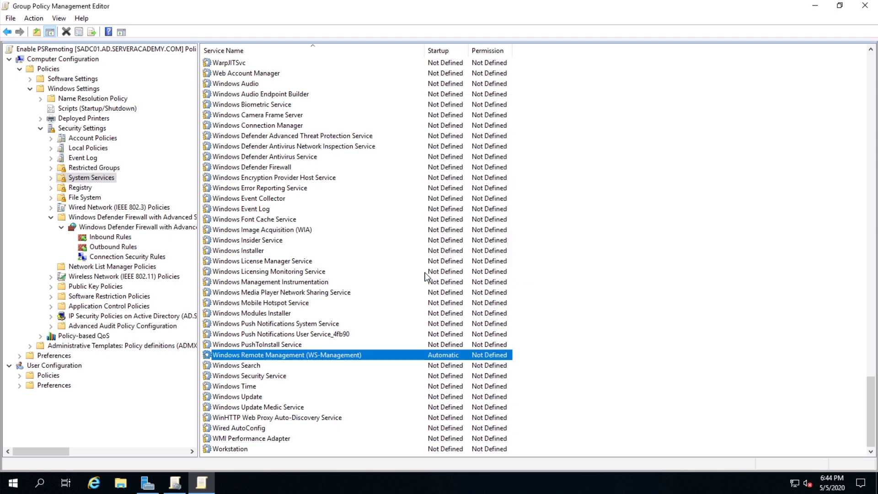
pyautogui.click(866, 10)
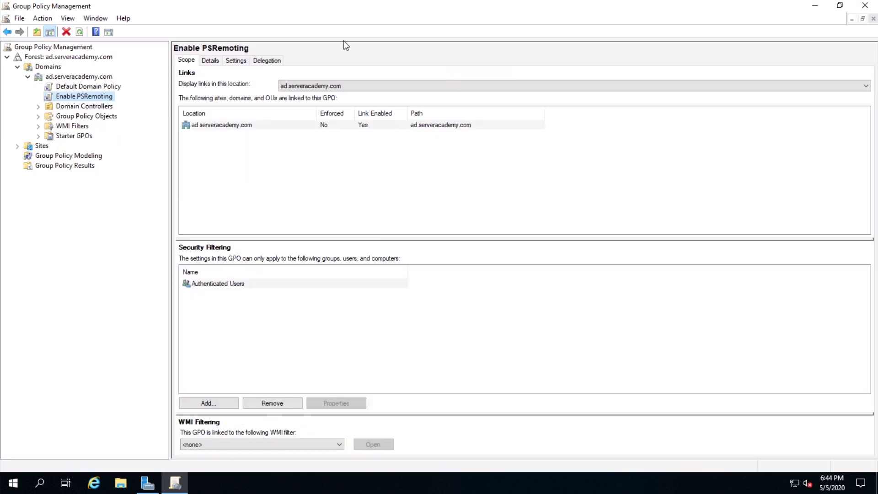
pyautogui.click(236, 61)
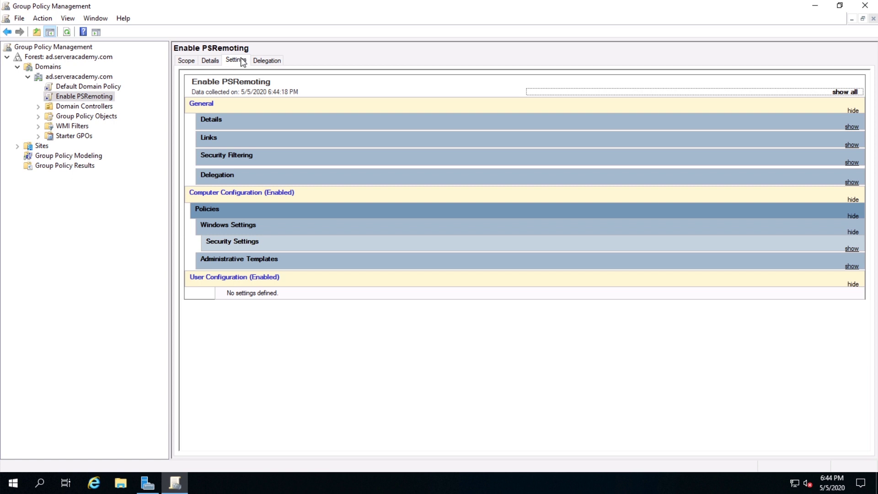
# Expand Administrative Templates to show the WinRM Service policy, then Security Settings and System Services
pyautogui.click(278, 258)
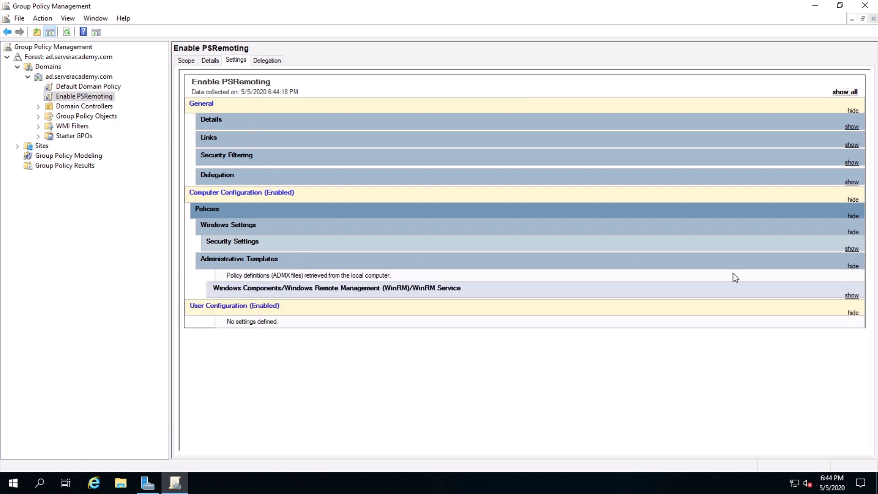
pyautogui.click(854, 266)
pyautogui.click(852, 266)
pyautogui.click(854, 295)
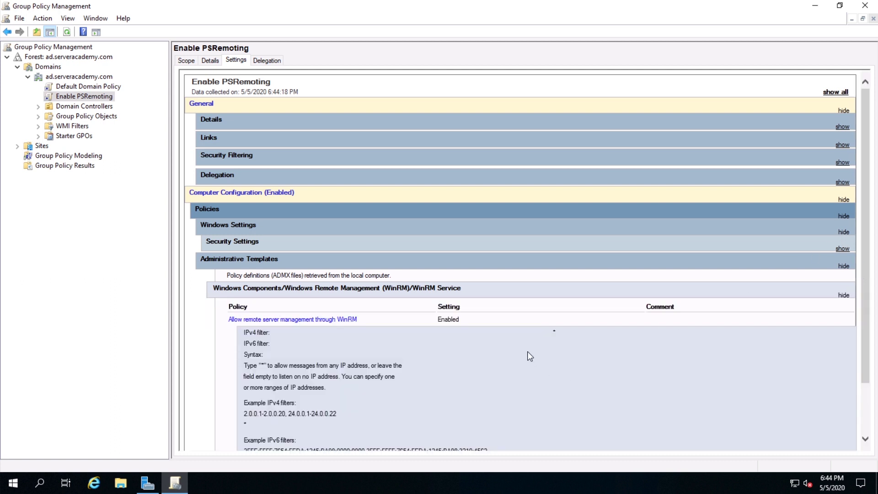
pyautogui.scroll(-3, 529, 352)
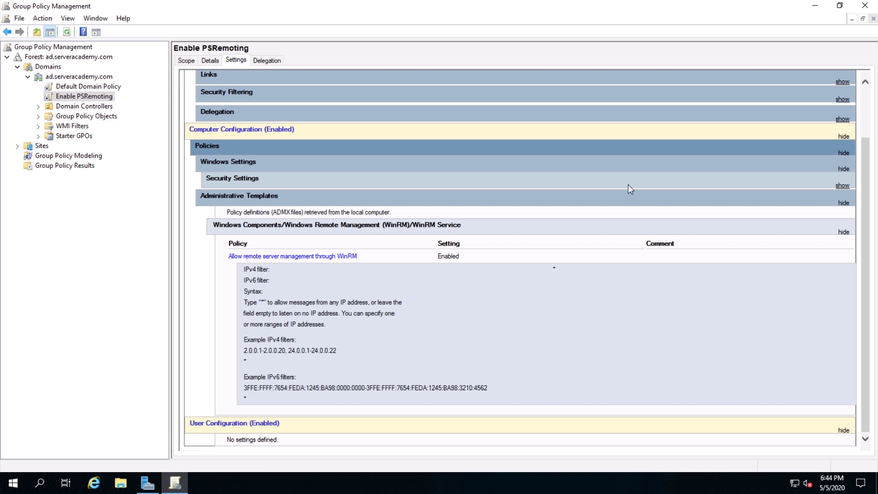
pyautogui.click(841, 186)
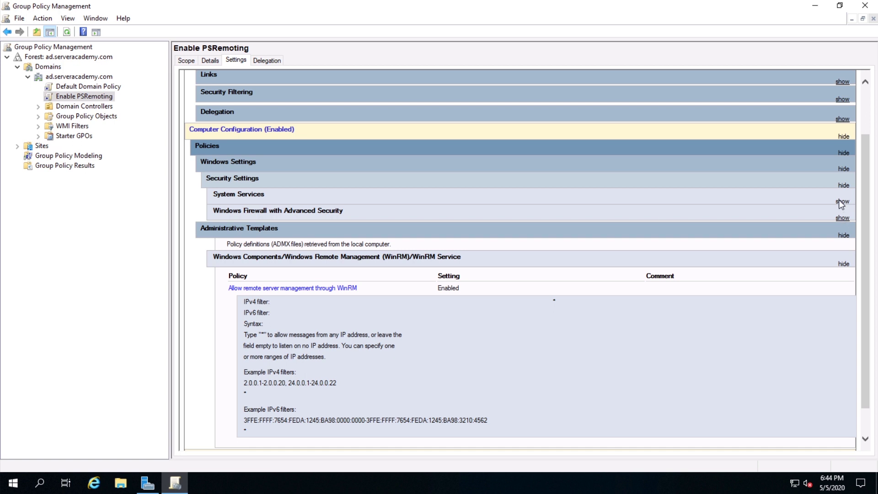
pyautogui.click(843, 202)
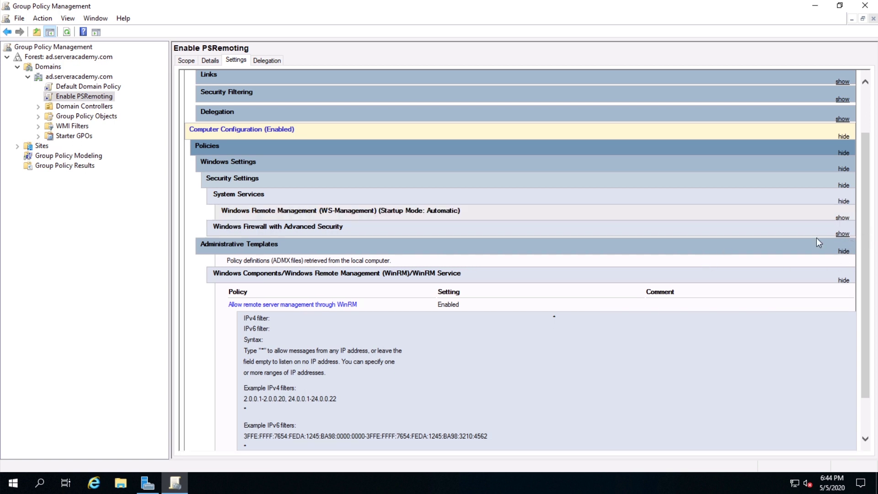
# Expand the Windows Firewall with Advanced Security section and the WinRM service's permissions and auditing details
pyautogui.click(843, 234)
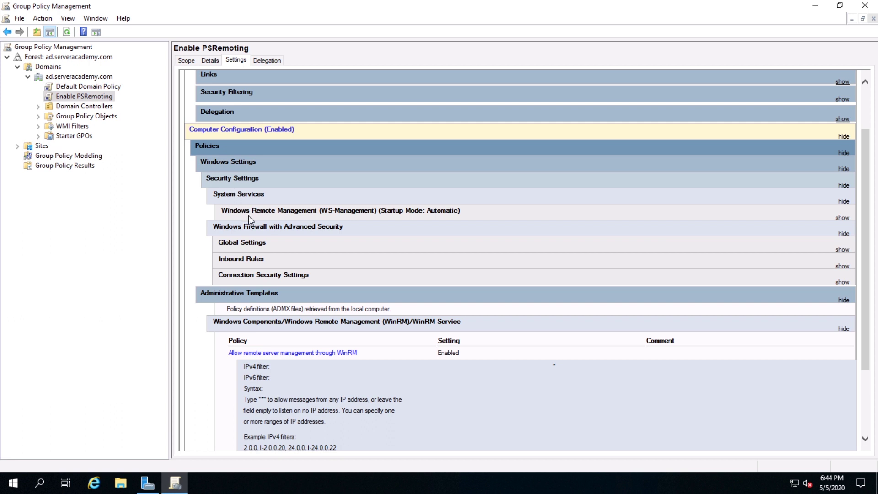
pyautogui.click(844, 218)
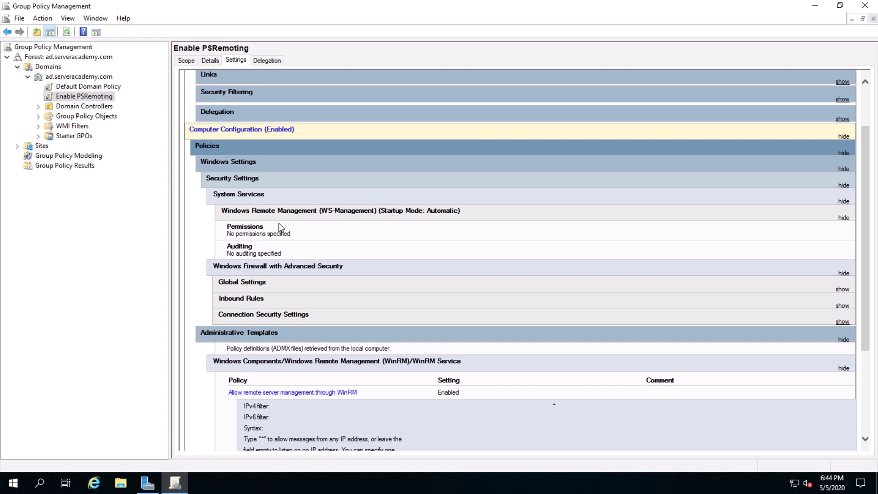
pyautogui.scroll(-3, 432, 161)
pyautogui.scroll(3, 433, 165)
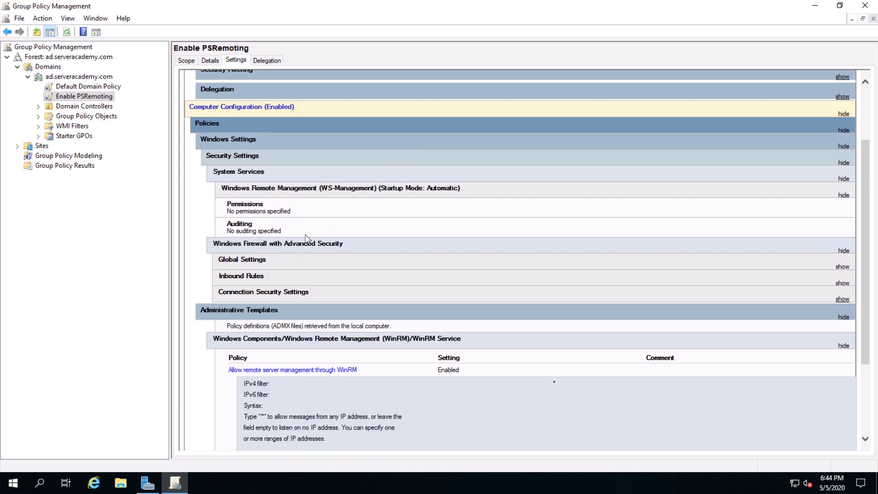
pyautogui.scroll(-3, 306, 238)
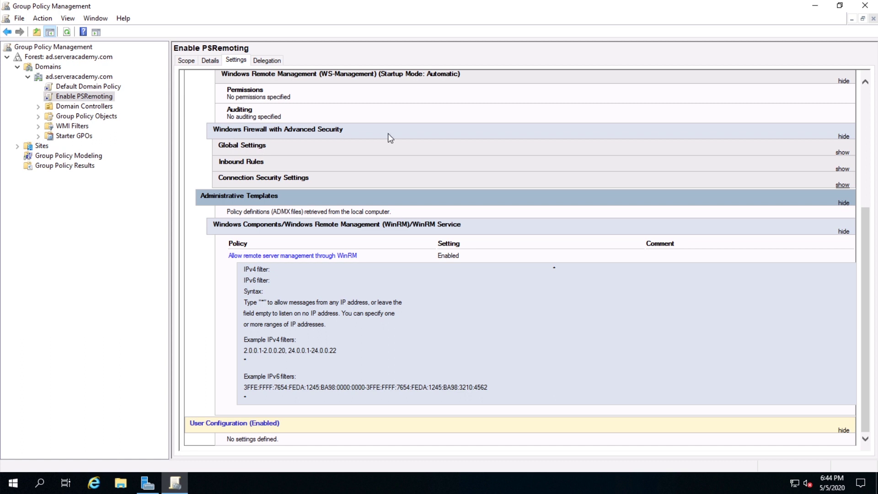
# Show the inbound WinRM HTTP-In rule details and highlight its empty IPv4/IPv6 filter lines
pyautogui.click(843, 169)
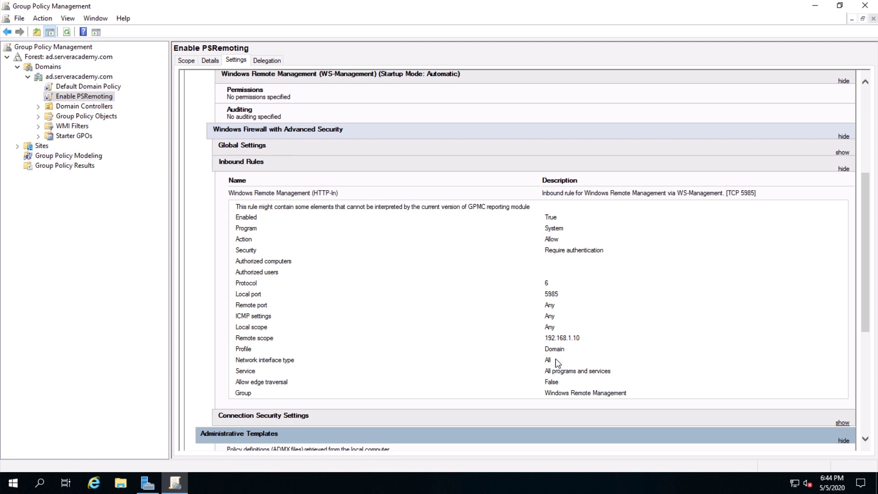
pyautogui.scroll(-5, 560, 360)
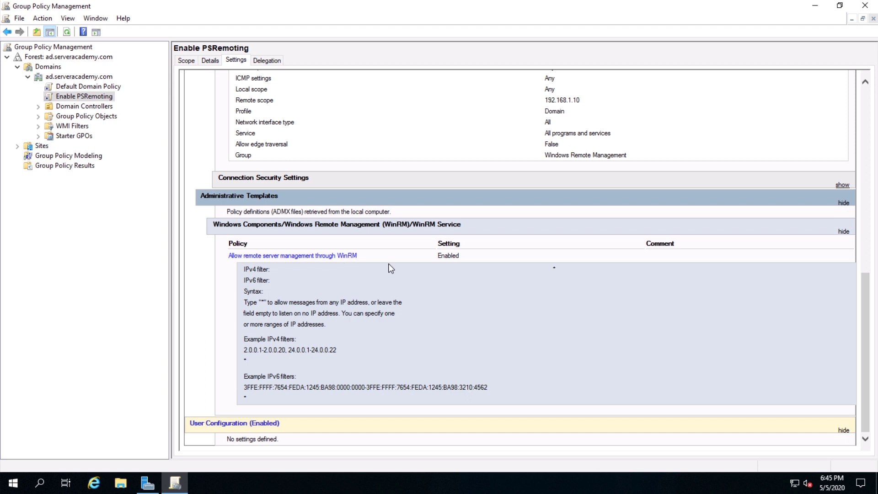
pyautogui.moveTo(255, 269); pyautogui.dragTo(593, 280)
pyautogui.click(594, 276)
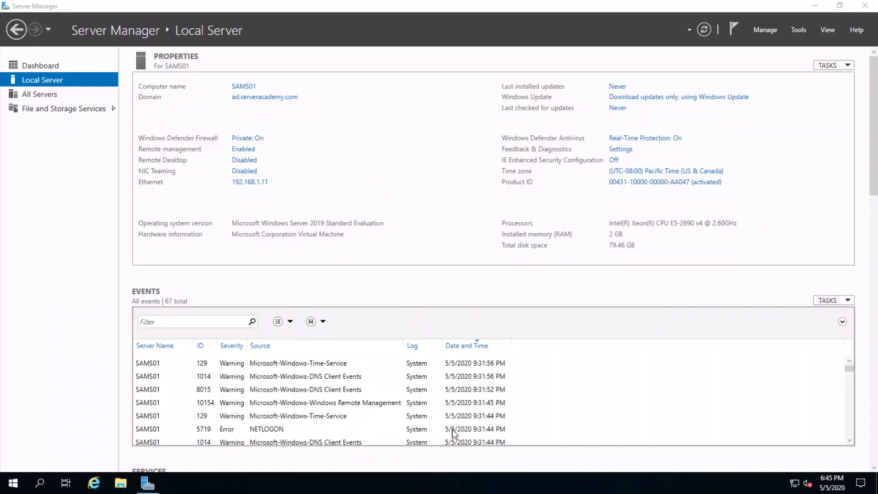
# Launch Windows PowerShell, run gpupdate /force, and widen the console window
pyautogui.click(12, 481)
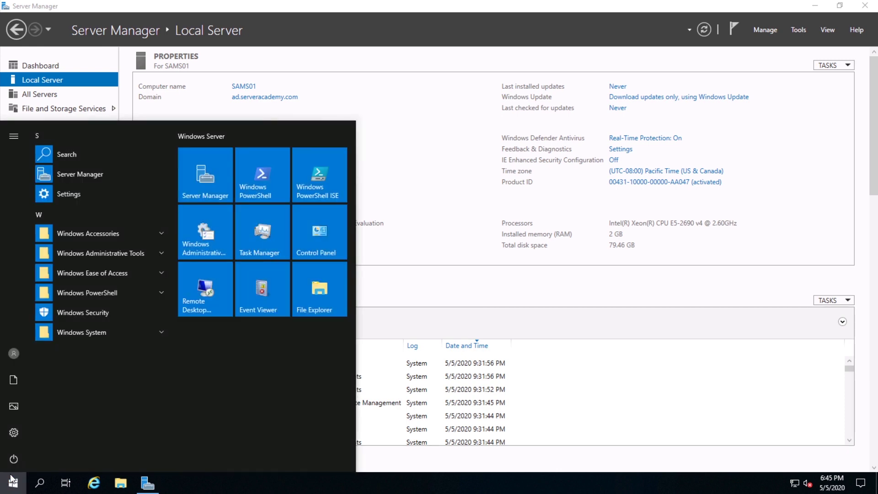
pyautogui.write('powershell')
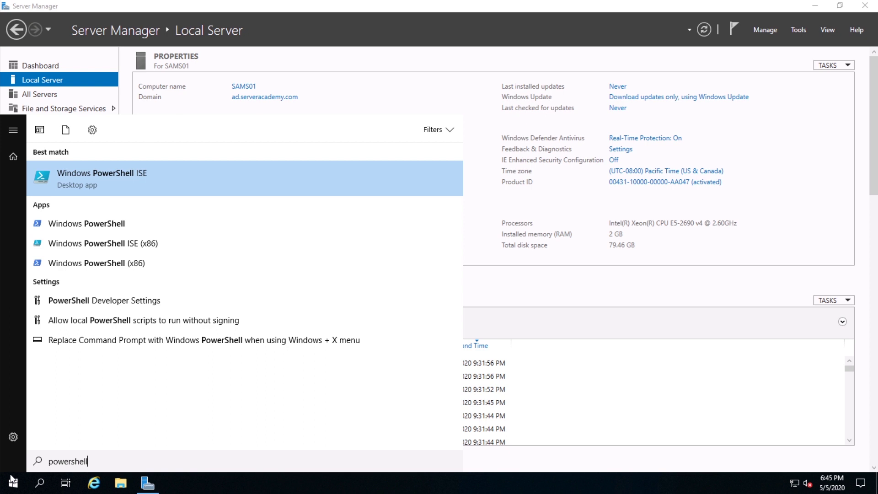
pyautogui.press('Down')
pyautogui.press('Return')
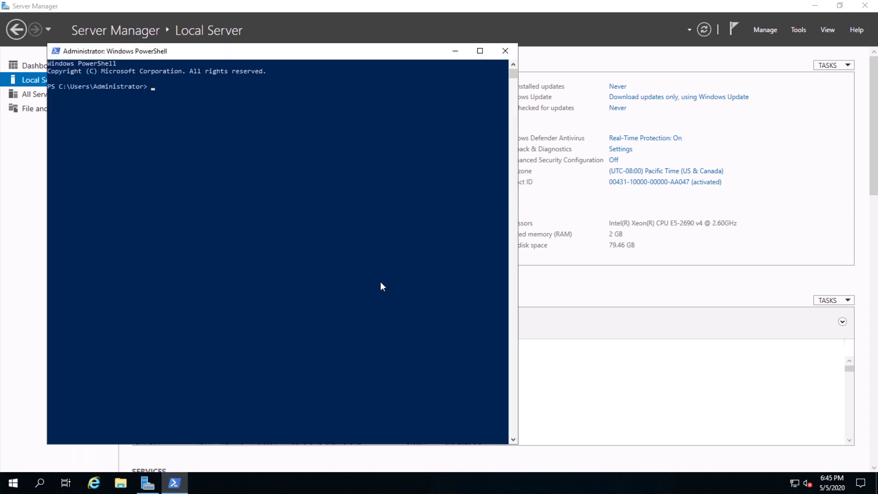
pyautogui.write('gpupdate /force')
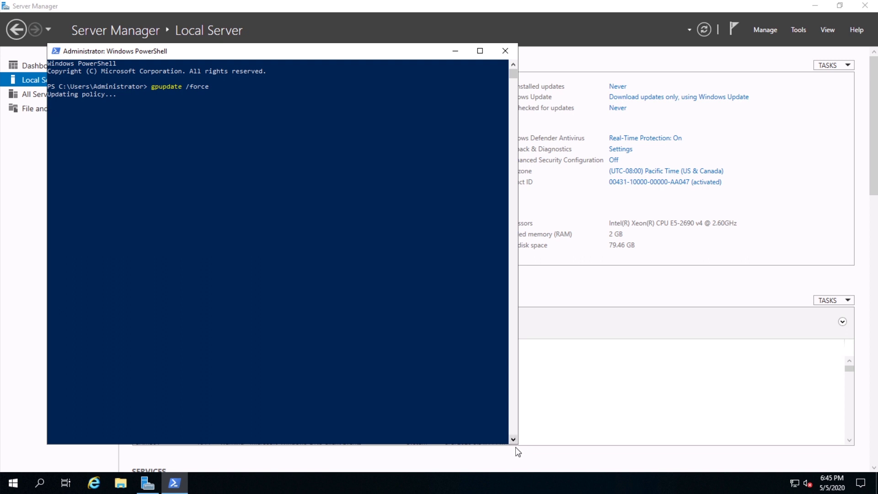
pyautogui.moveTo(519, 444); pyautogui.dragTo(709, 353)
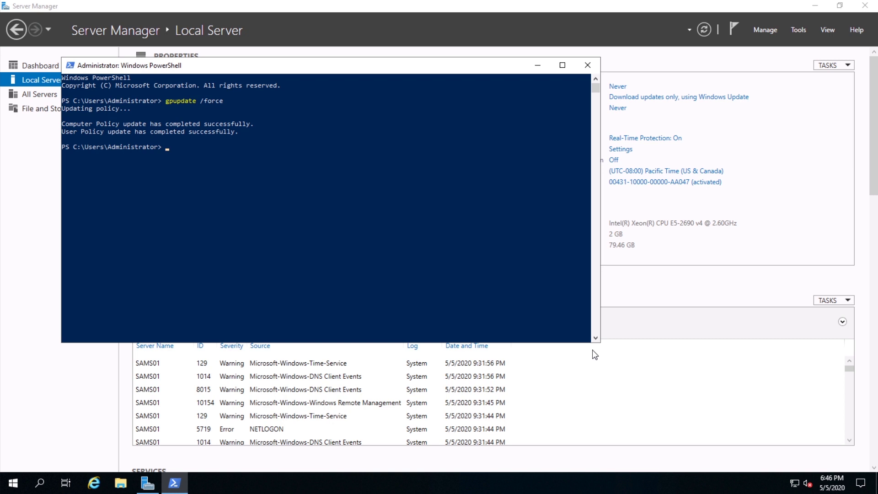
pyautogui.moveTo(601, 343)
pyautogui.mouseDown()
pyautogui.moveTo(592, 357)
pyautogui.moveTo(605, 345)
pyautogui.mouseUp()
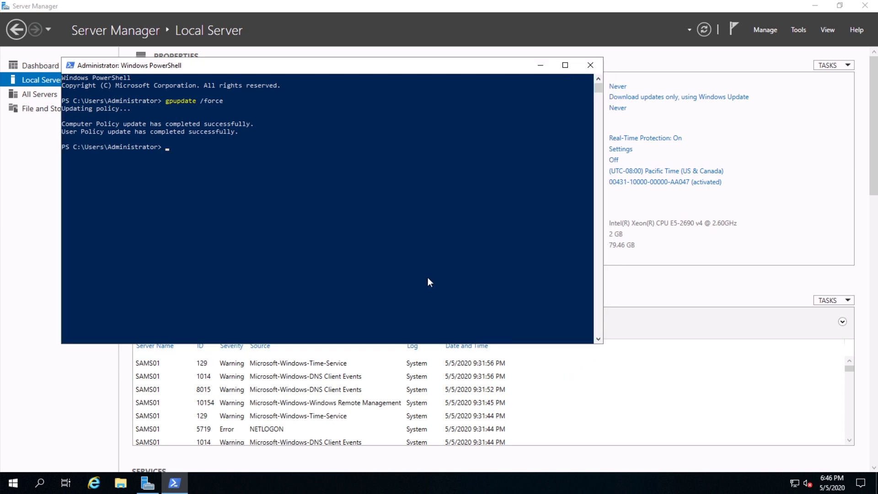
# Run gpresult /r /scope computer, confirm Enable PSRemoting under Applied Group Policy Objects, and close the console
pyautogui.write('gpresult /r /scope computer')
pyautogui.press('Return')
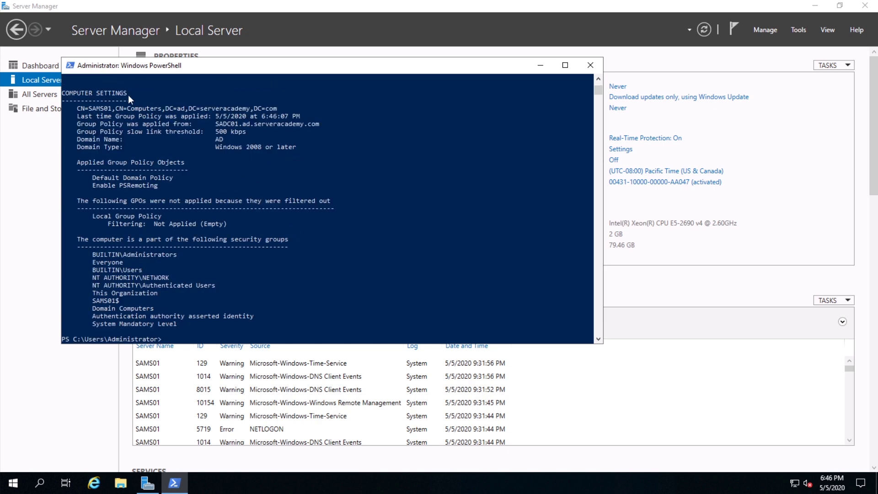
pyautogui.scroll(2, 323, 178)
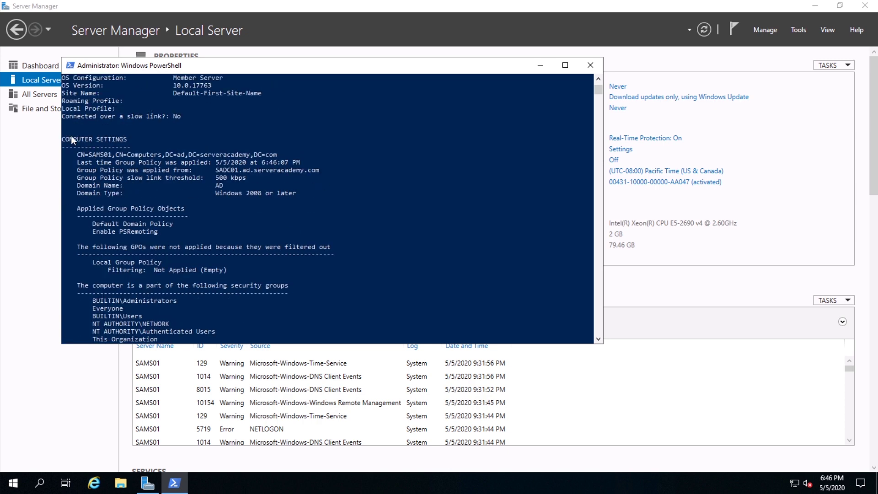
pyautogui.moveTo(70, 135); pyautogui.dragTo(117, 134)
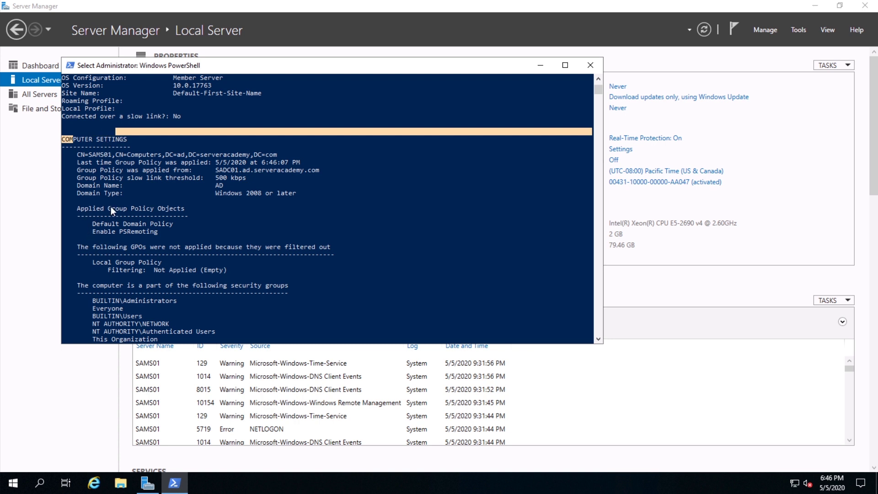
pyautogui.moveTo(85, 208); pyautogui.dragTo(168, 209)
pyautogui.click(94, 232)
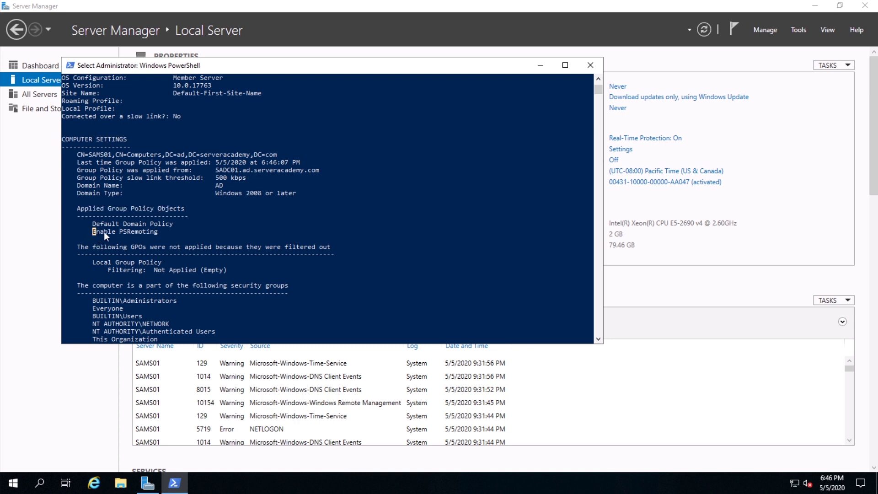
pyautogui.click(202, 241)
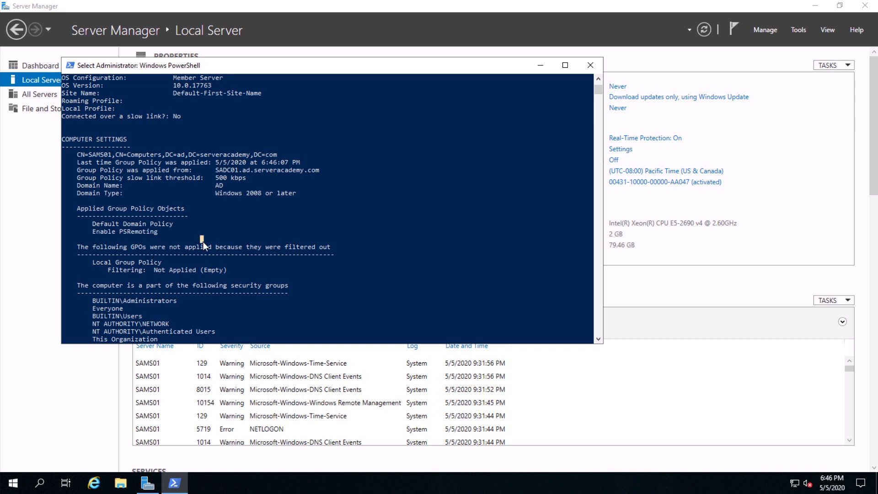
pyautogui.click(586, 70)
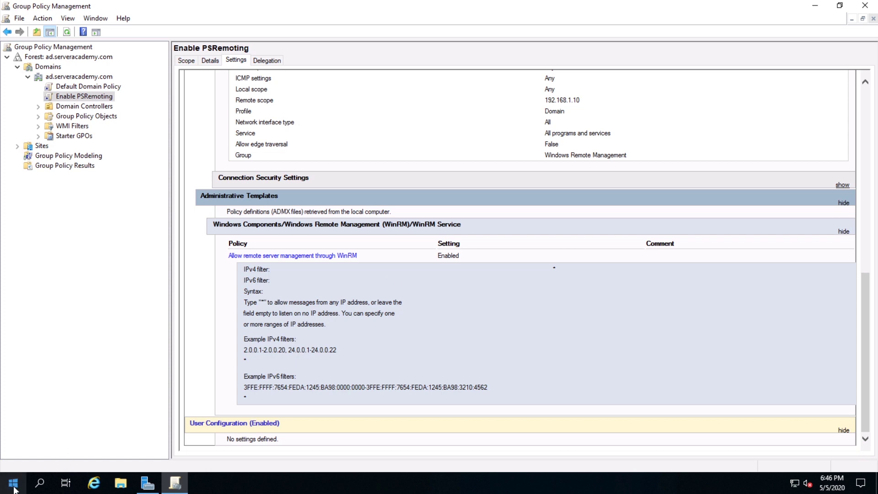
# In a new PowerShell console, run Test-NetConnection -Port 5985 -ComputerName SAMS01 and confirm TcpTestSucceeded is True
pyautogui.click(14, 489)
pyautogui.click(103, 154)
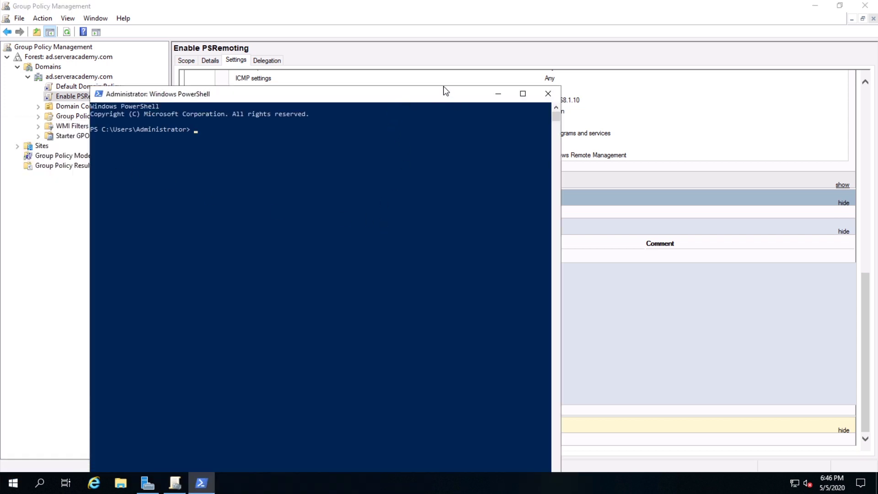
pyautogui.moveTo(443, 90); pyautogui.dragTo(531, 78)
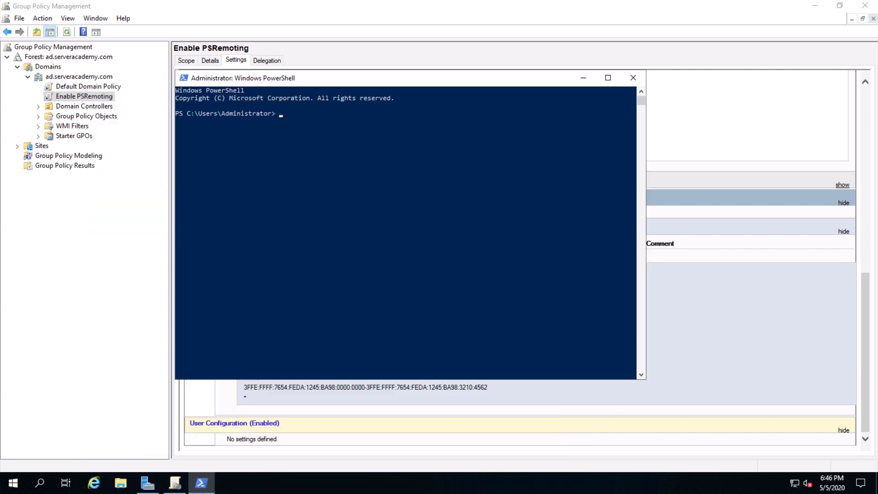
pyautogui.click(423, 283)
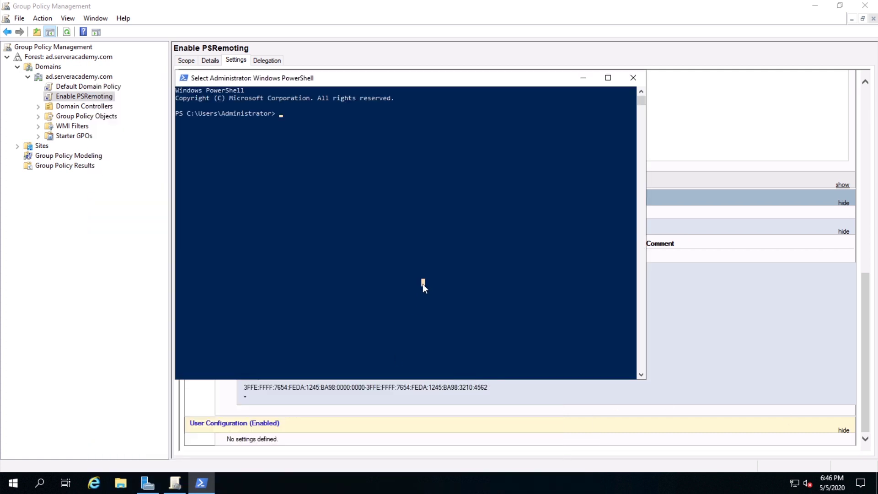
pyautogui.write('Test-NetCo')
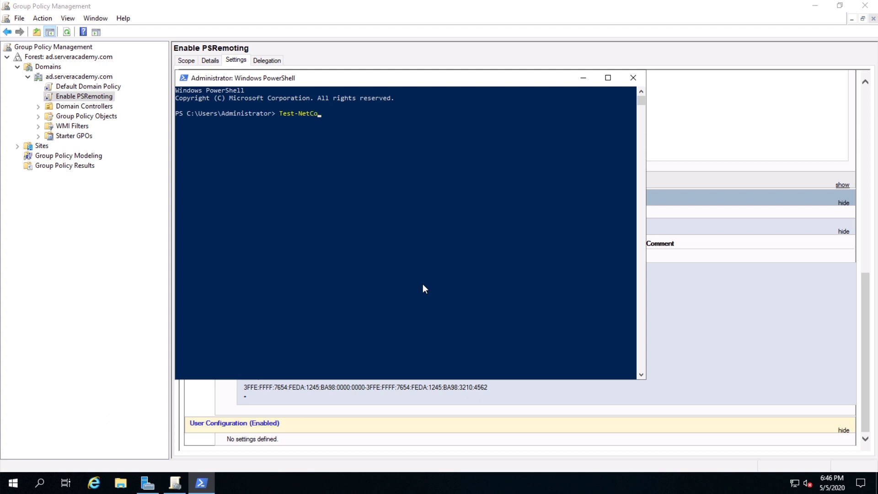
pyautogui.write('nnection -Port 5985 -ComputerName ')
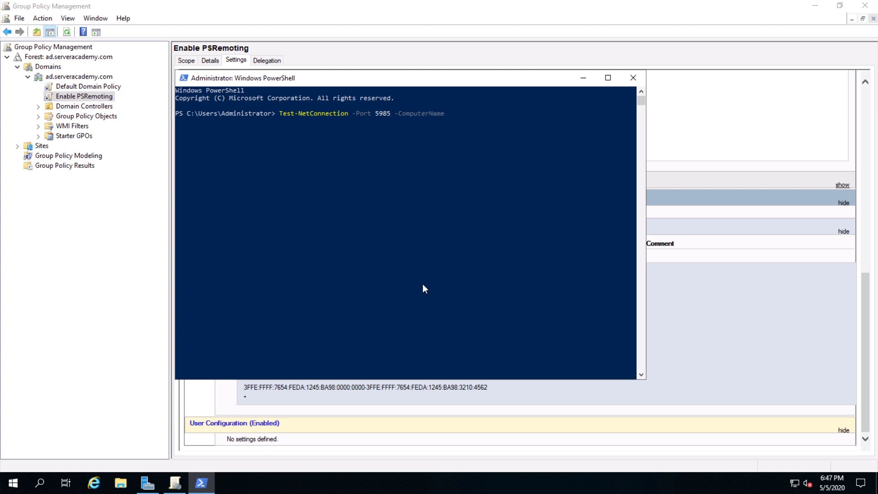
pyautogui.write('SAMS01')
pyautogui.press('Return')
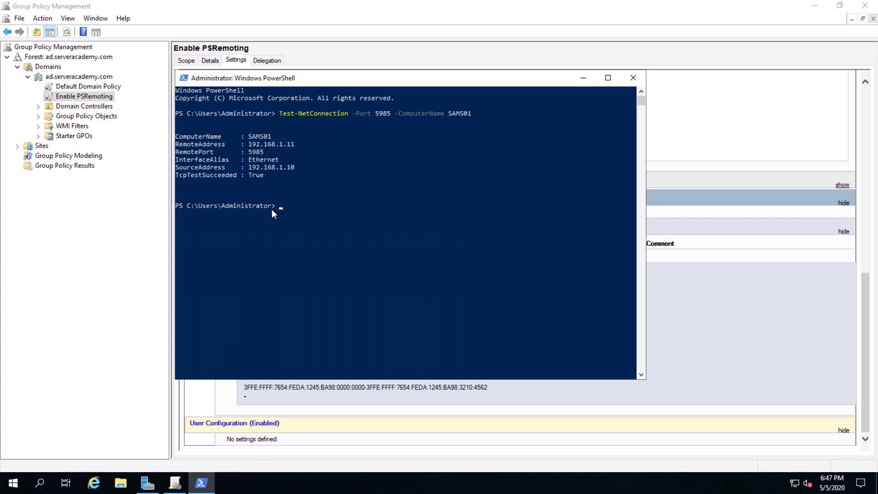
pyautogui.moveTo(199, 175); pyautogui.dragTo(262, 175)
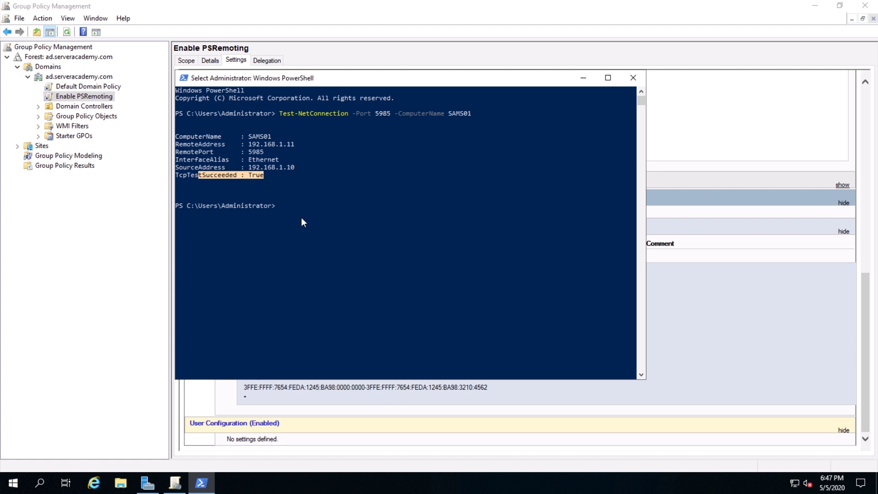
# Run Test-WSMan -ComputerName SAMS01, then Enter-PSSession -ComputerName SAMS01
pyautogui.write('Tes')
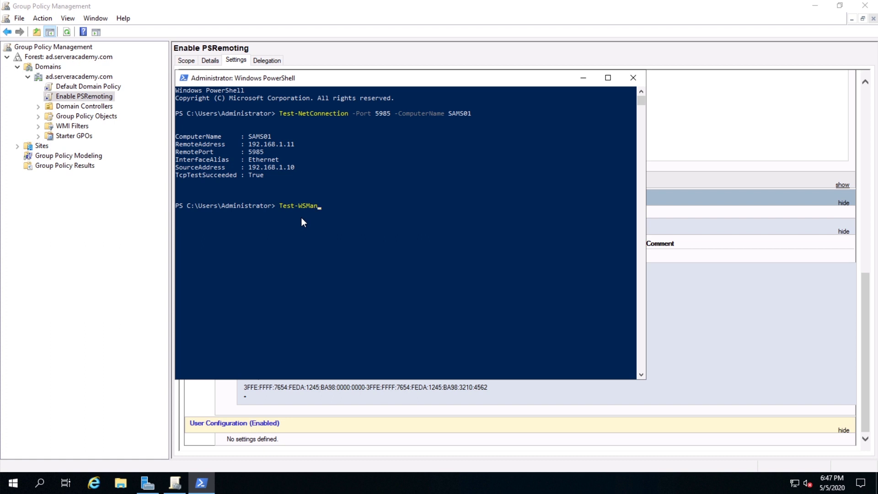
pyautogui.write('t-WSMan -ComputerName SAMS01')
pyautogui.press('Return')
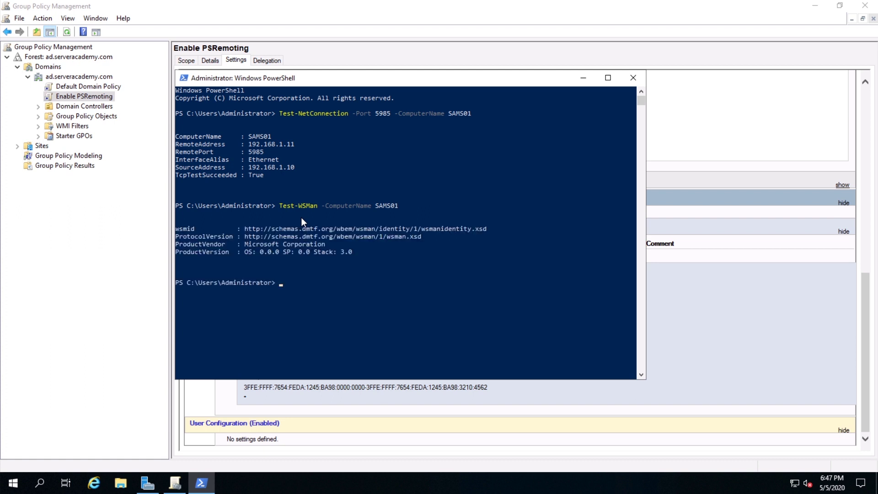
pyautogui.write('Enter-PSSession -ComputerName')
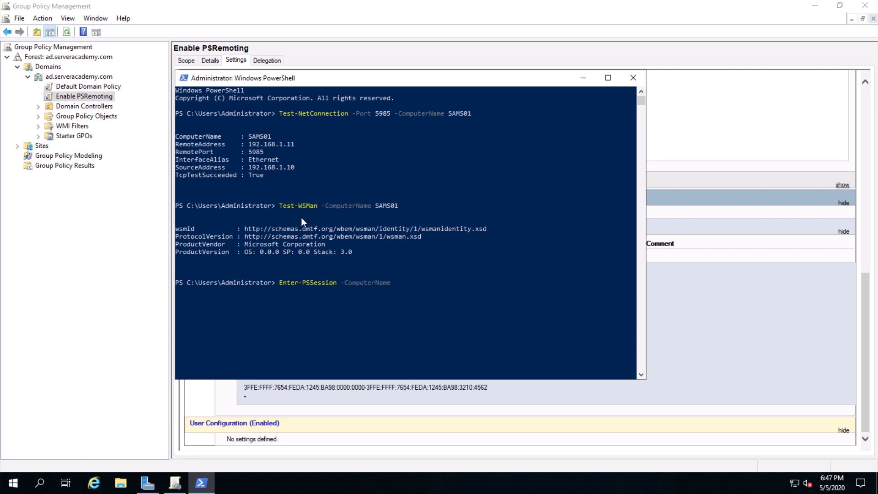
pyautogui.write(' SAMS01')
pyautogui.press('Return')
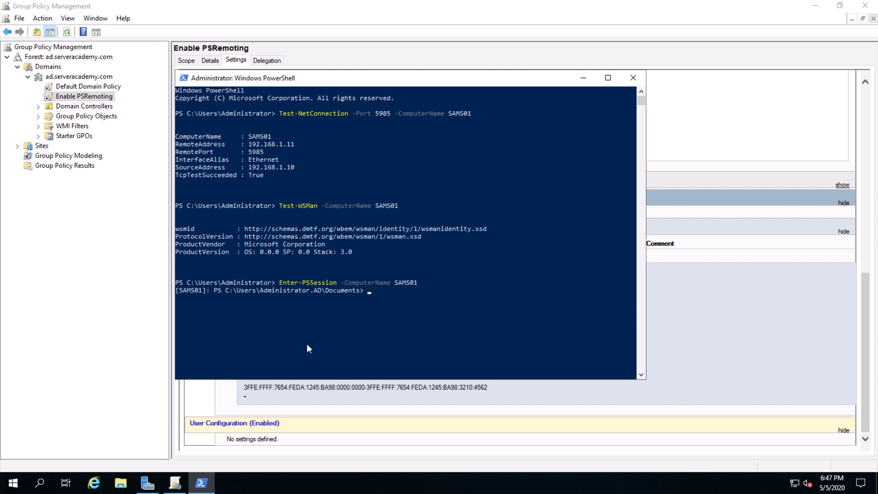
# Exit the remote session on SAMS01 and close the PowerShell console
pyautogui.write('exit')
pyautogui.press('Return')
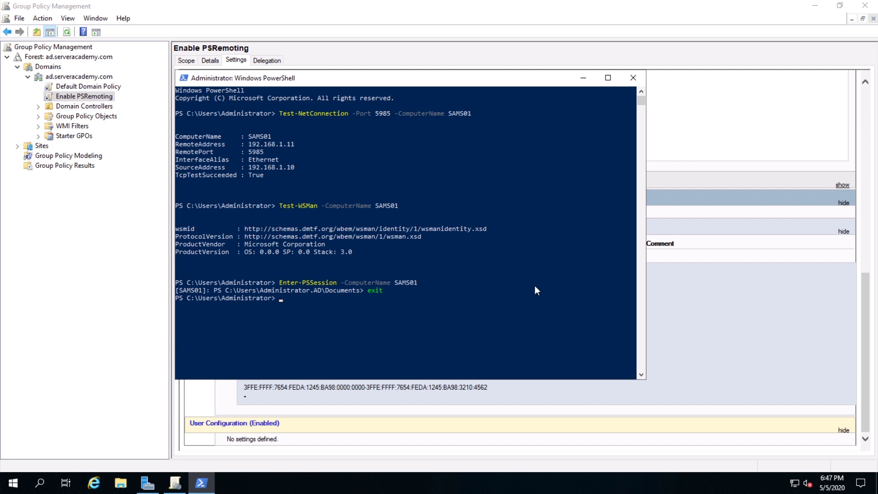
pyautogui.click(634, 77)
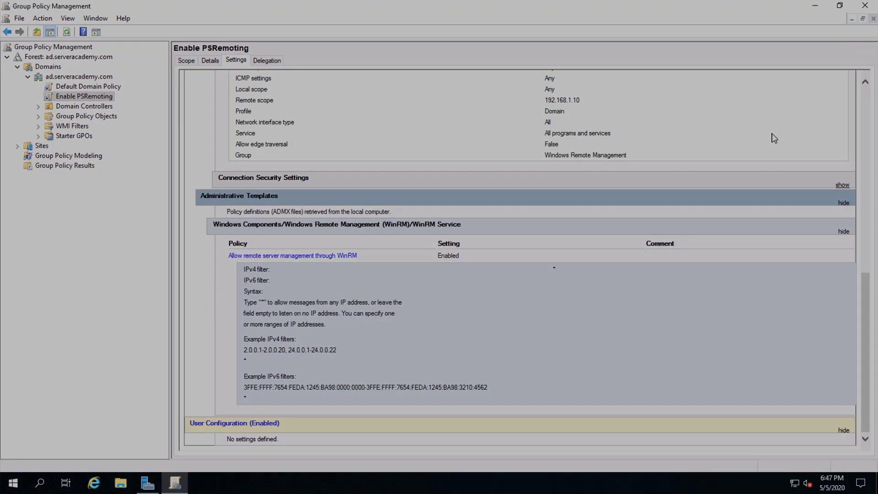